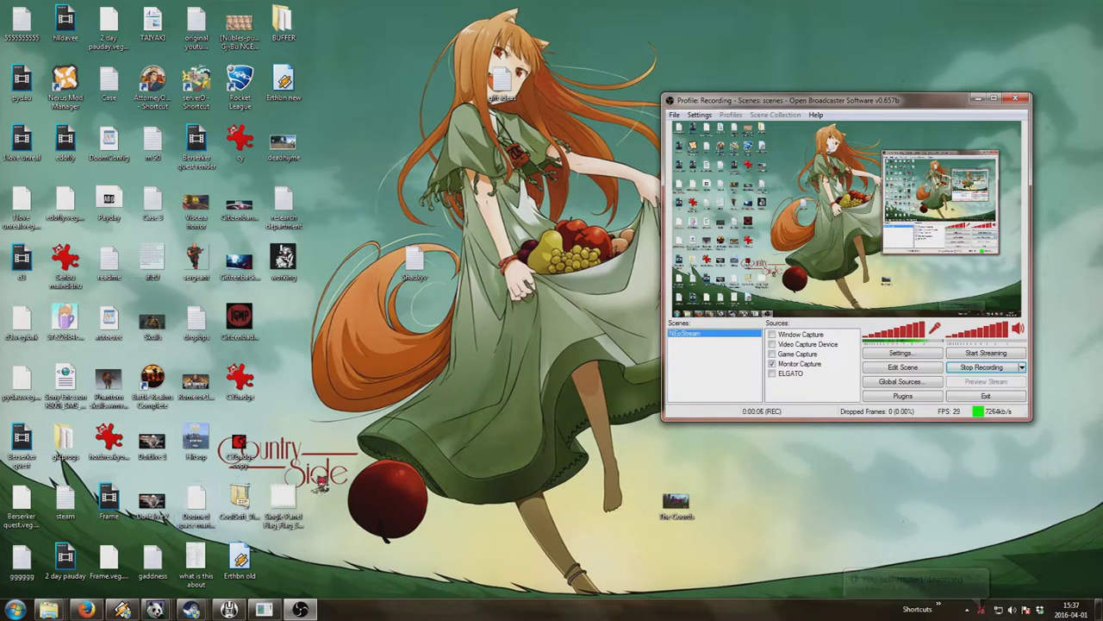
# Bring the arkPAINT folder window to the front from the Explorer taskbar previews.
pyautogui.moveTo(50, 610)
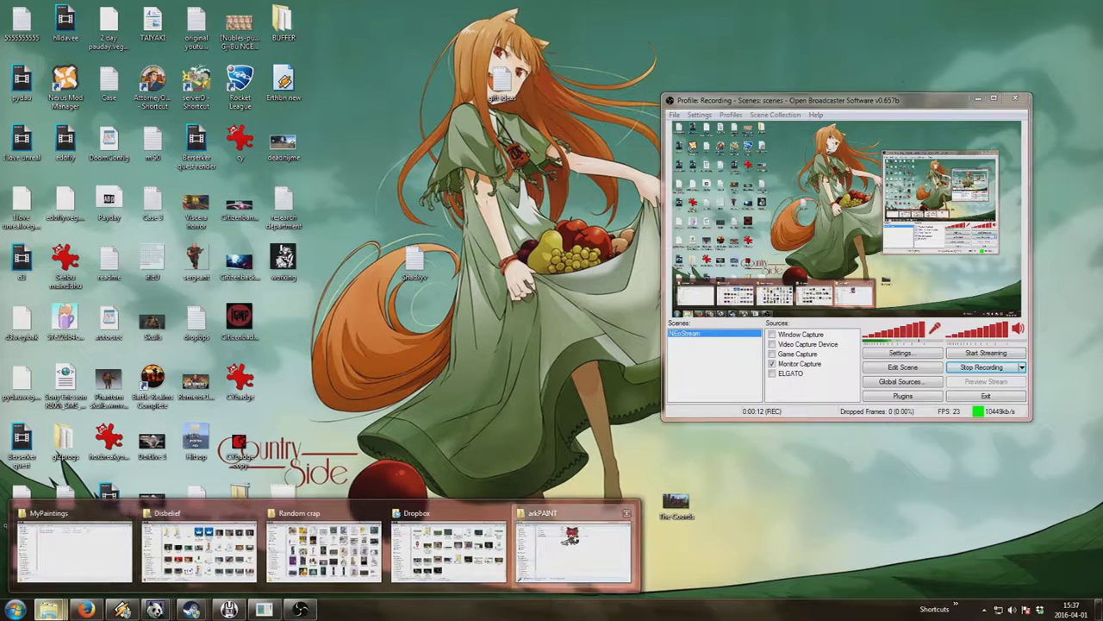
pyautogui.click(571, 536)
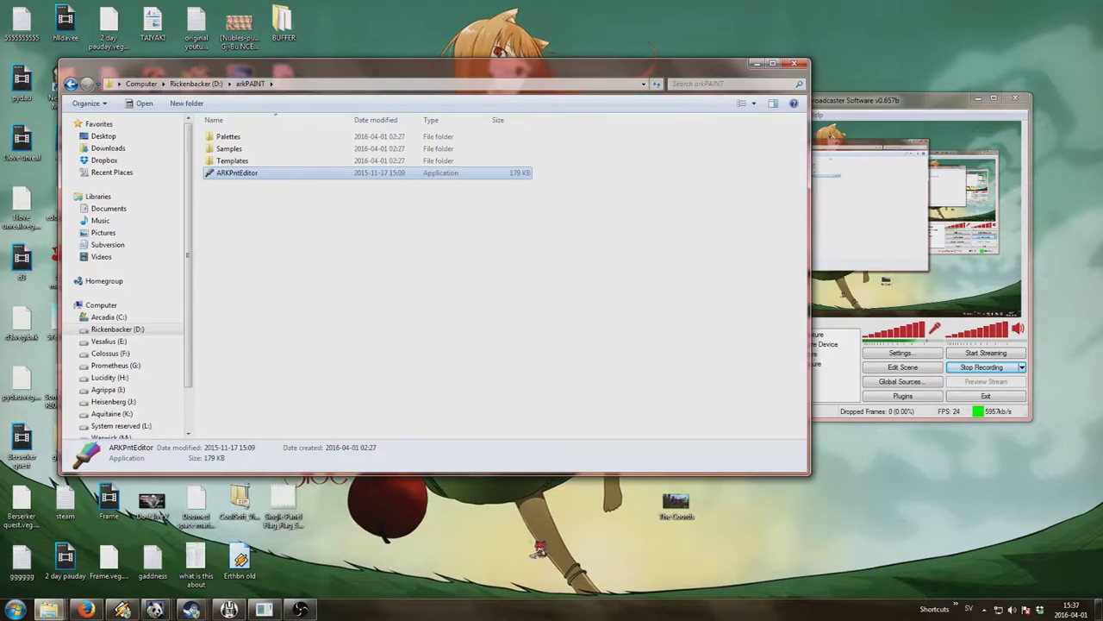
# Launch ARKpnt Editor, close the arkPAINT folder, and browse into M:\Games to load a file.
pyautogui.doubleClick(264, 177)
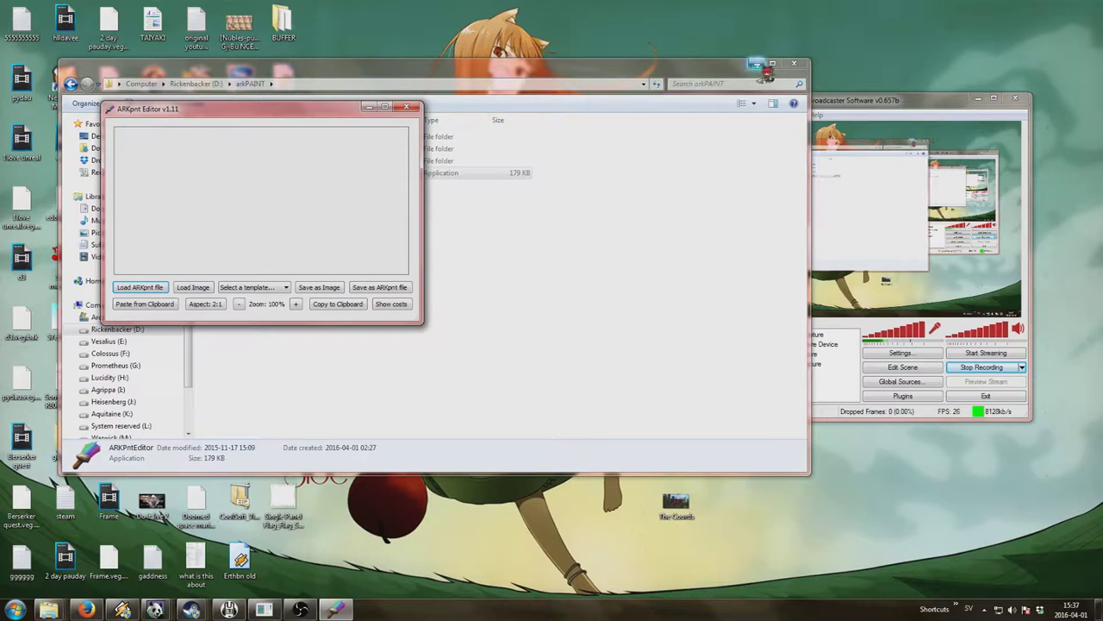
pyautogui.click(794, 63)
pyautogui.click(115, 287)
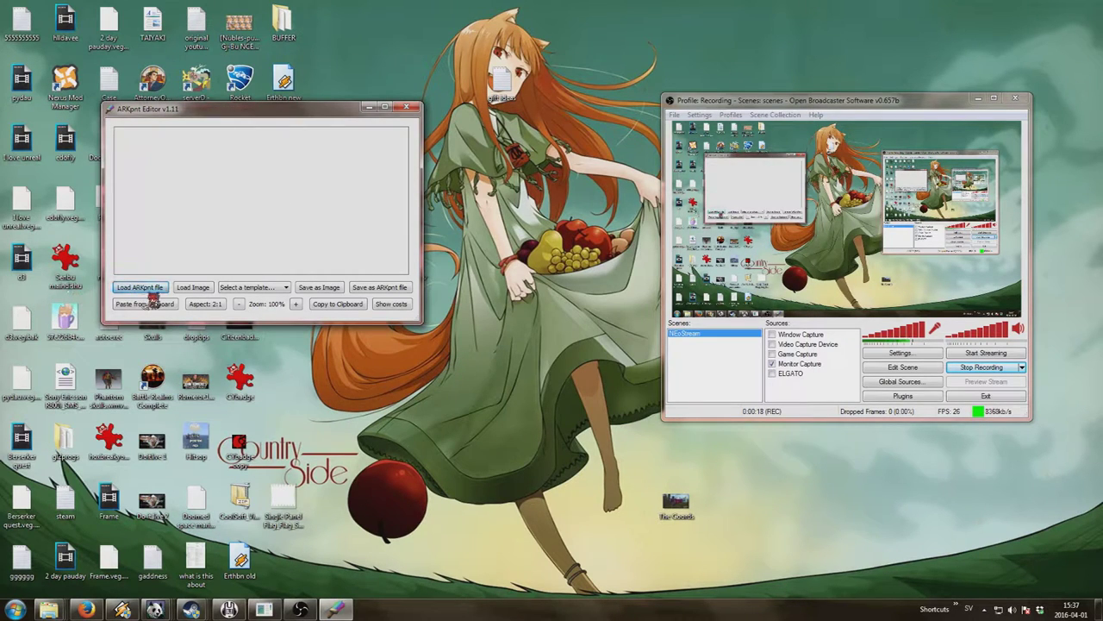
pyautogui.doubleClick(239, 218)
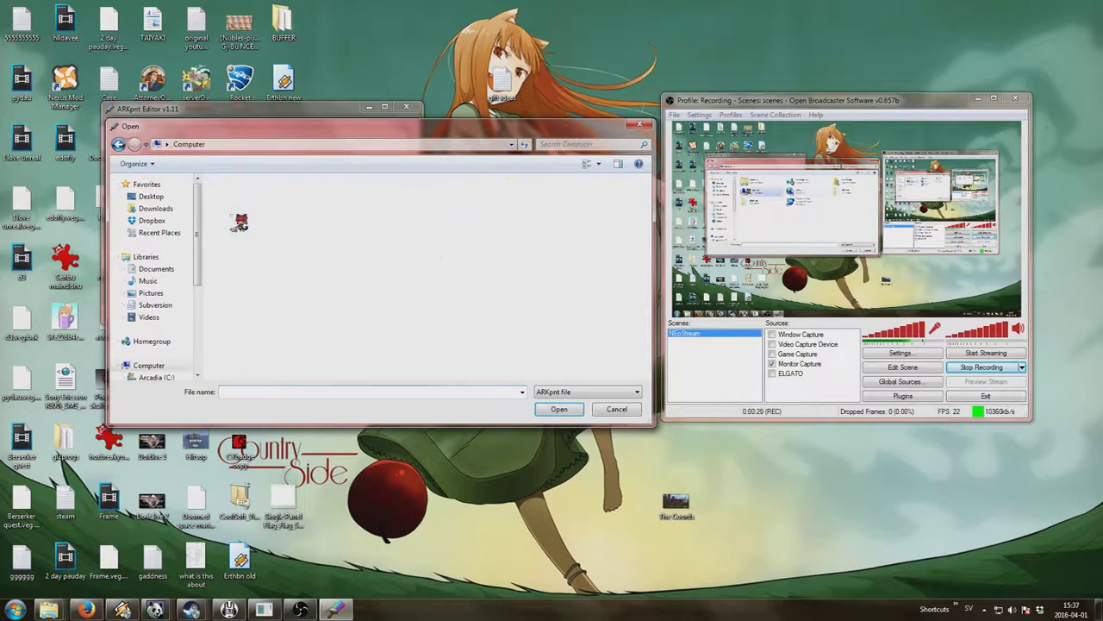
pyautogui.doubleClick(431, 312)
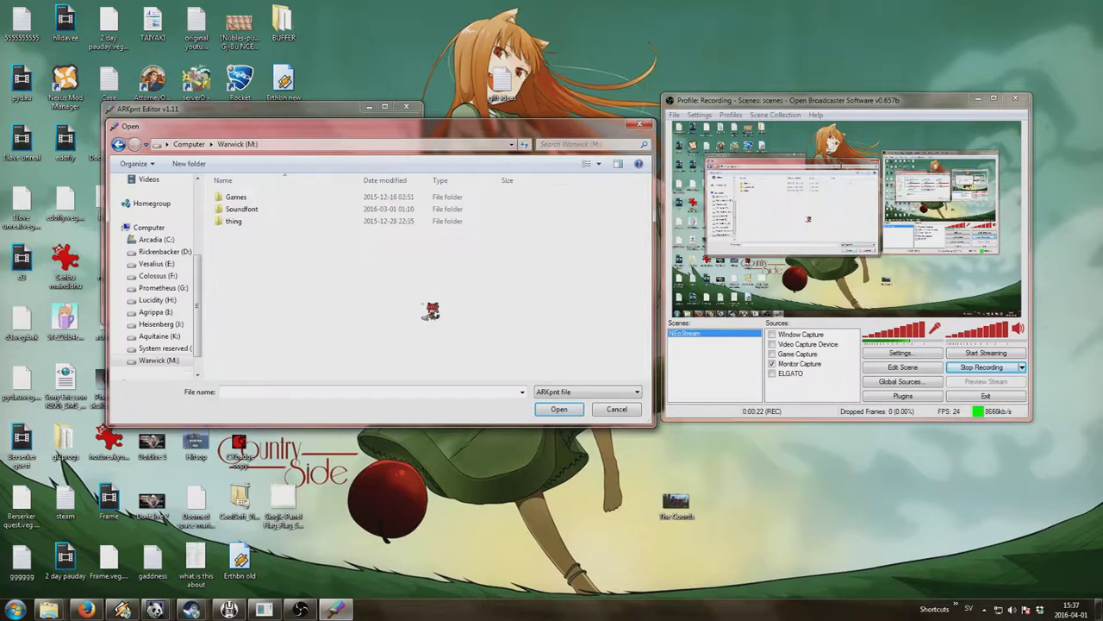
pyautogui.doubleClick(242, 197)
# Navigate SteamLibrary\steamapps\common\ARK\ShooterGame\Saved\MyPaintings and load Bravely_1_Flag_SM_Single_C.
pyautogui.doubleClick(278, 339)
pyautogui.doubleClick(289, 200)
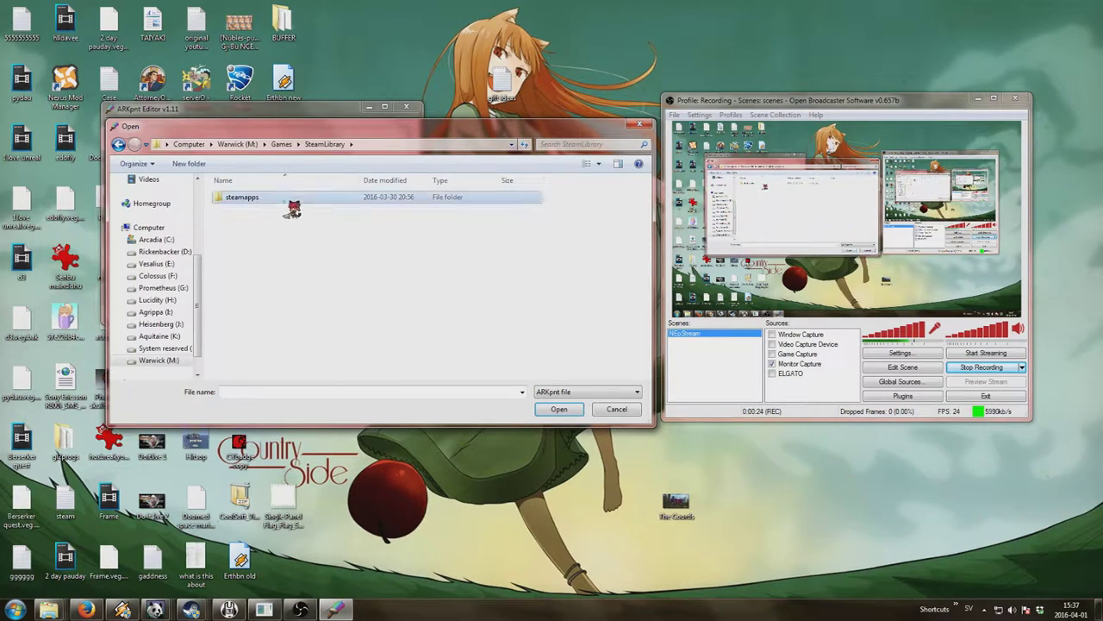
pyautogui.doubleClick(275, 200)
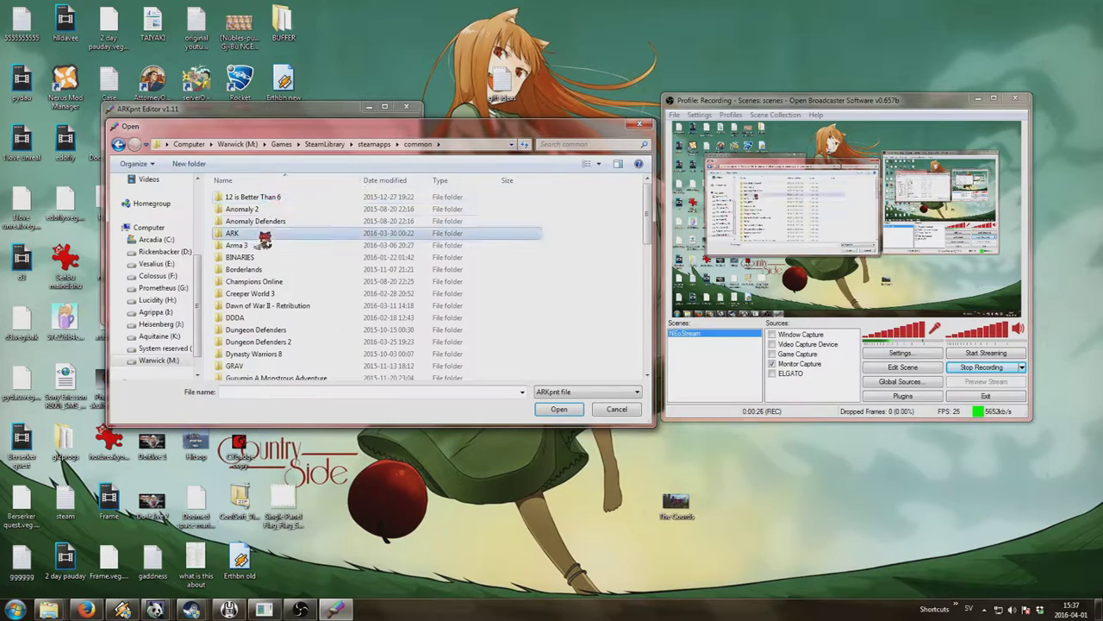
pyautogui.doubleClick(258, 232)
pyautogui.doubleClick(259, 220)
pyautogui.doubleClick(263, 235)
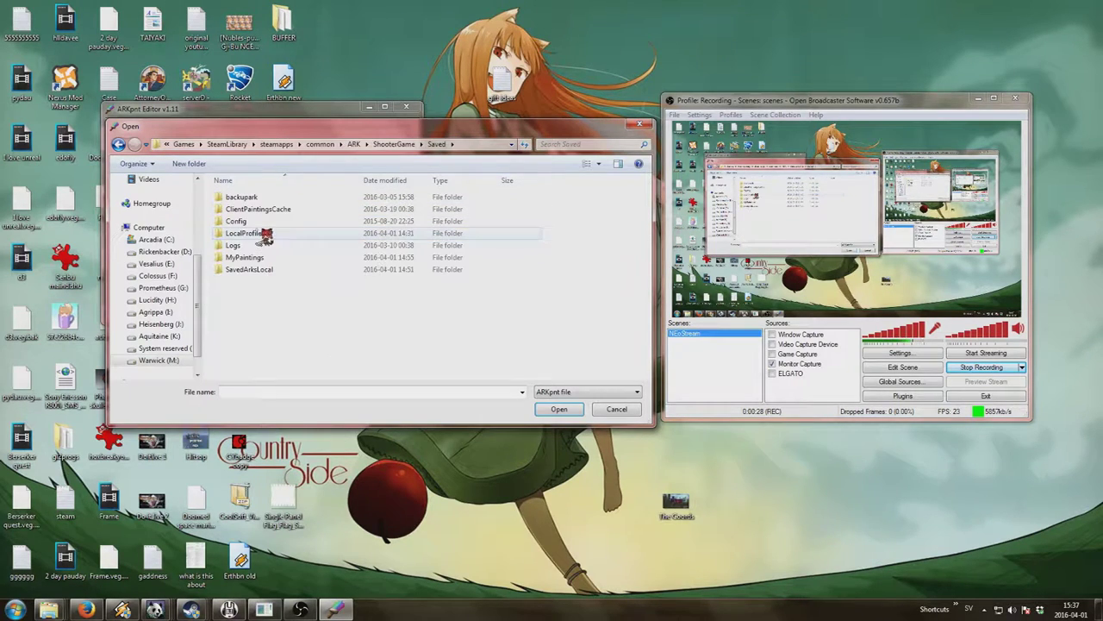
pyautogui.doubleClick(263, 257)
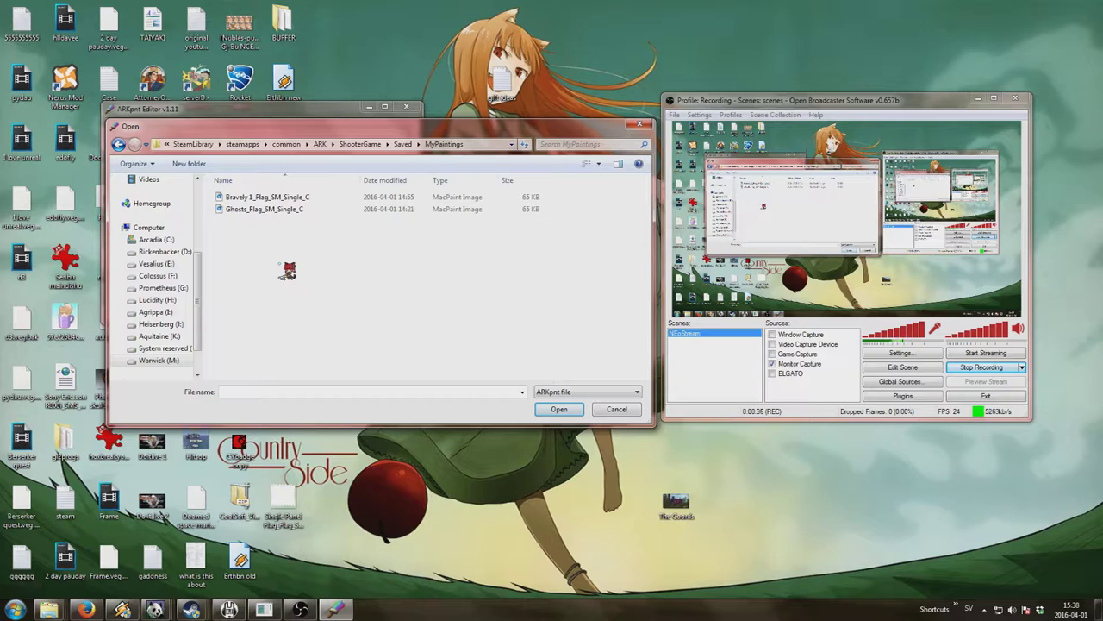
pyautogui.doubleClick(289, 197)
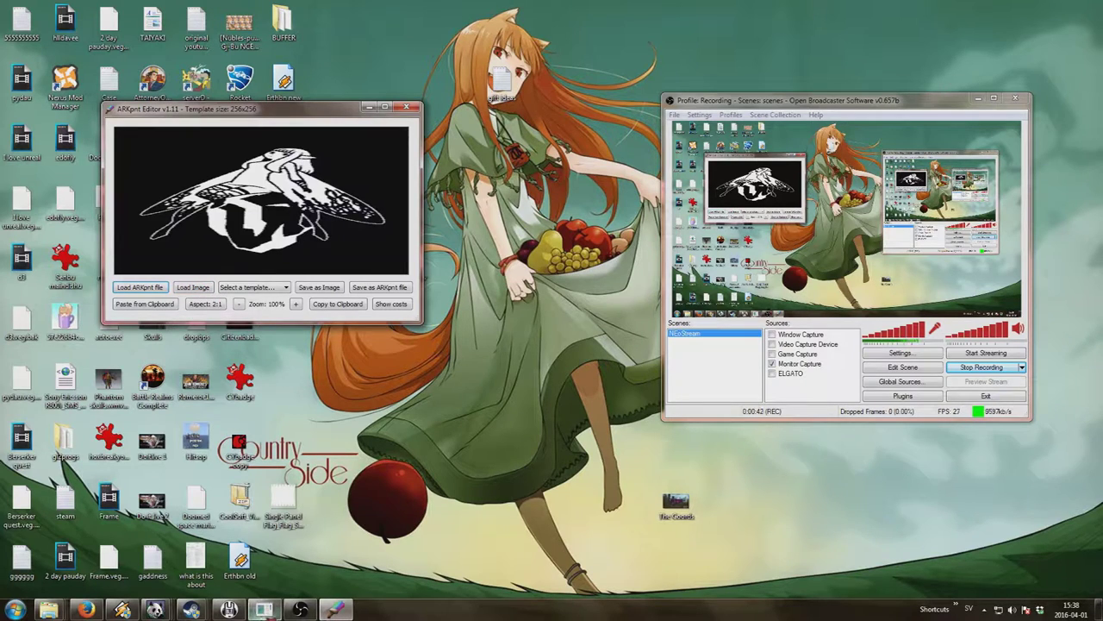
# Bring the Dropbox folder window forward from the Explorer taskbar previews.
pyautogui.moveTo(264, 609)
pyautogui.moveTo(49, 609)
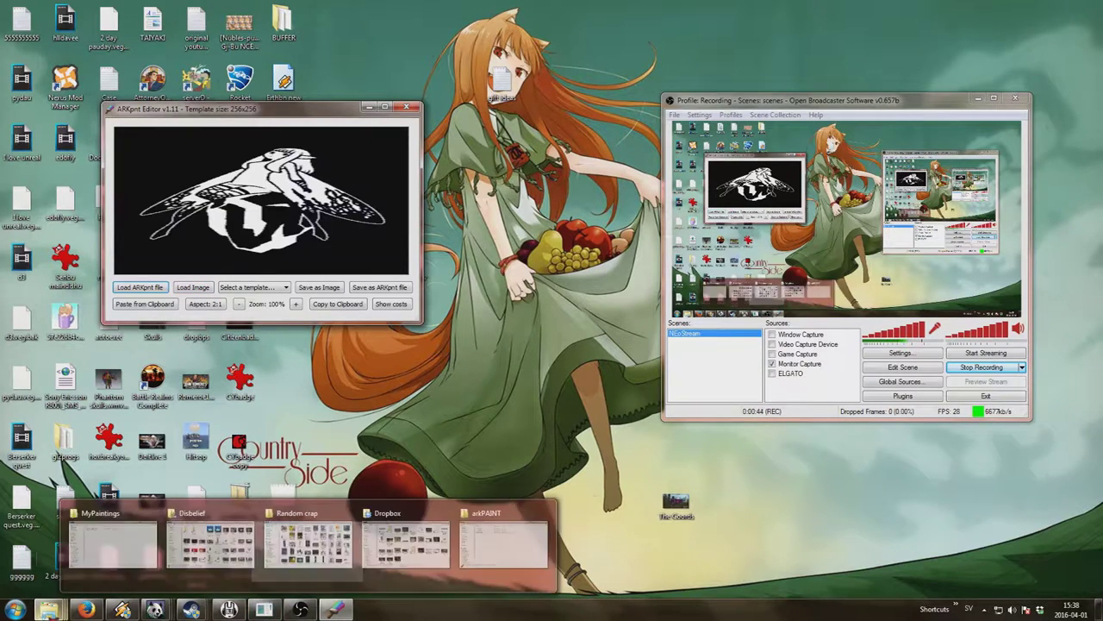
pyautogui.click(324, 574)
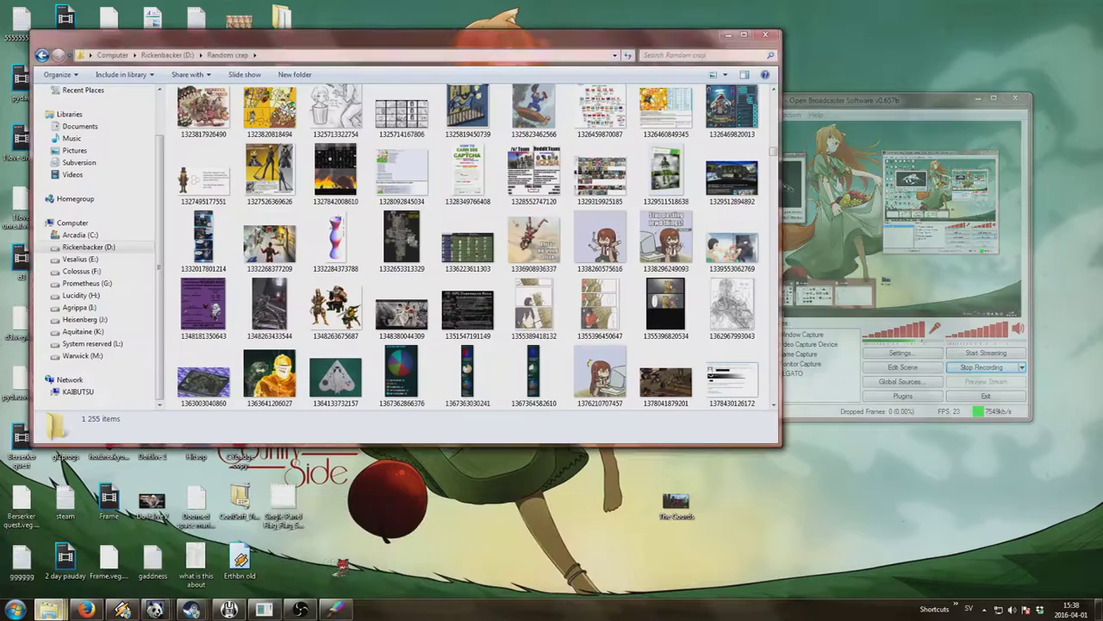
pyautogui.moveTo(49, 610)
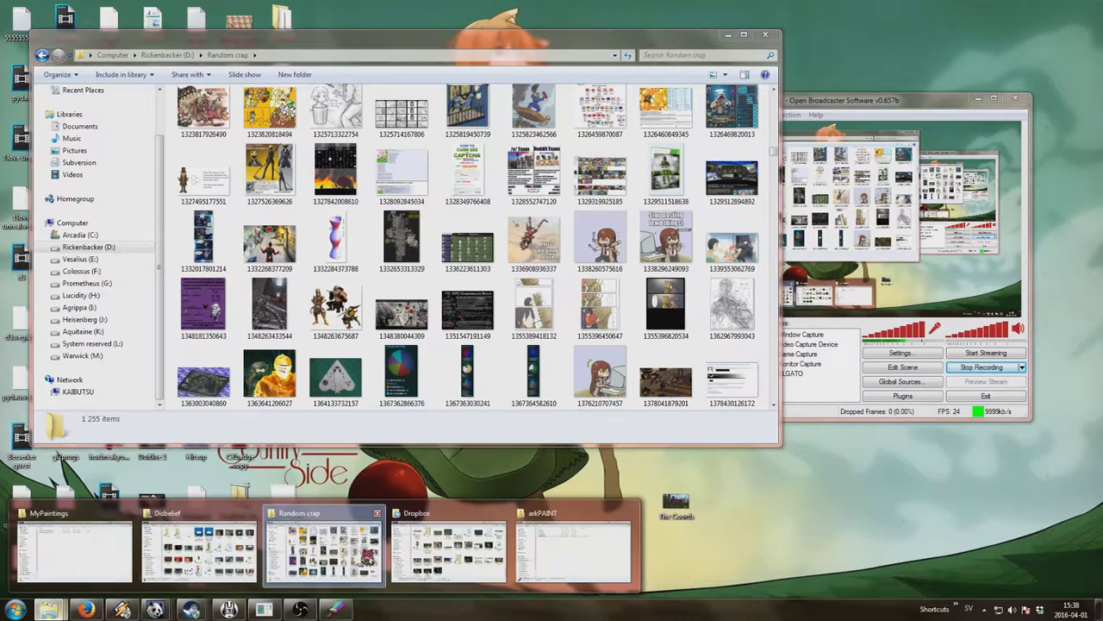
pyautogui.click(444, 528)
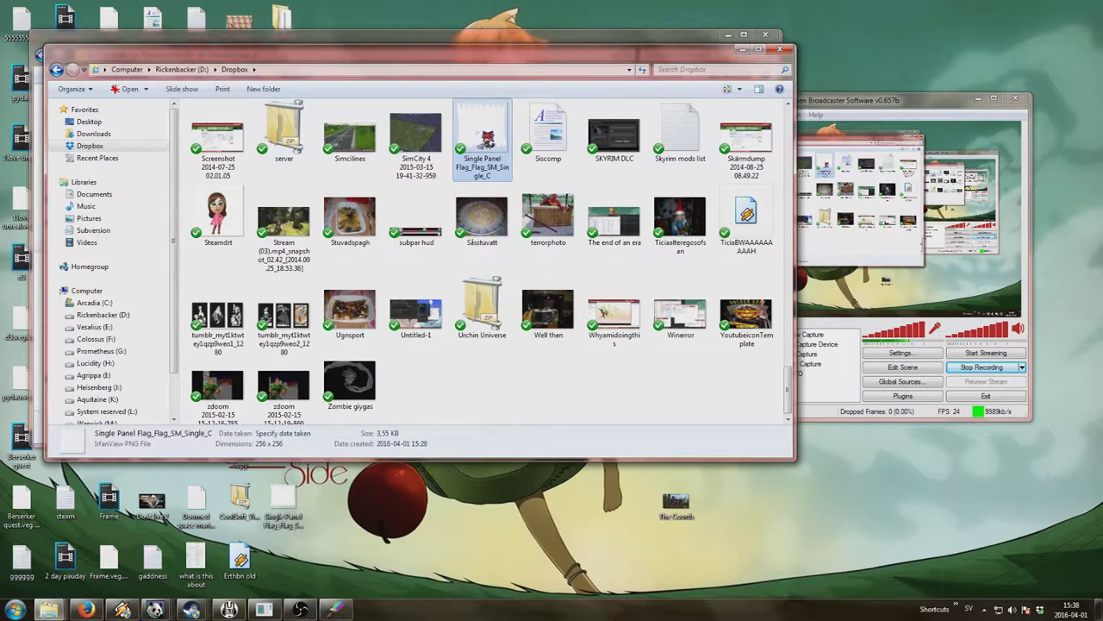
# Open Single Panel Flag_Flag_SM_Single_C.png with Adobe Photoshop and centre its document window.
pyautogui.rightClick(479, 136)
pyautogui.moveTo(595, 309)
pyautogui.click(780, 314)
pyautogui.moveTo(148, 74); pyautogui.dragTo(586, 137)
pyautogui.click(32, 216)
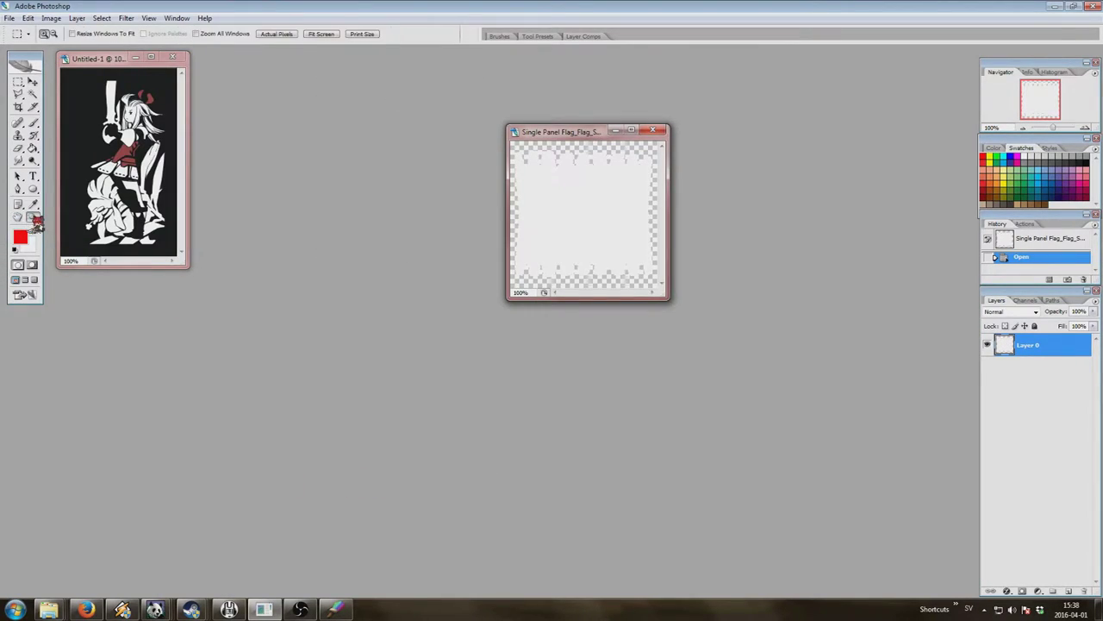
# Zoom the flag template to 300% and enlarge its document window.
pyautogui.click(616, 224)
pyautogui.click(615, 222)
pyautogui.moveTo(669, 301); pyautogui.dragTo(938, 527)
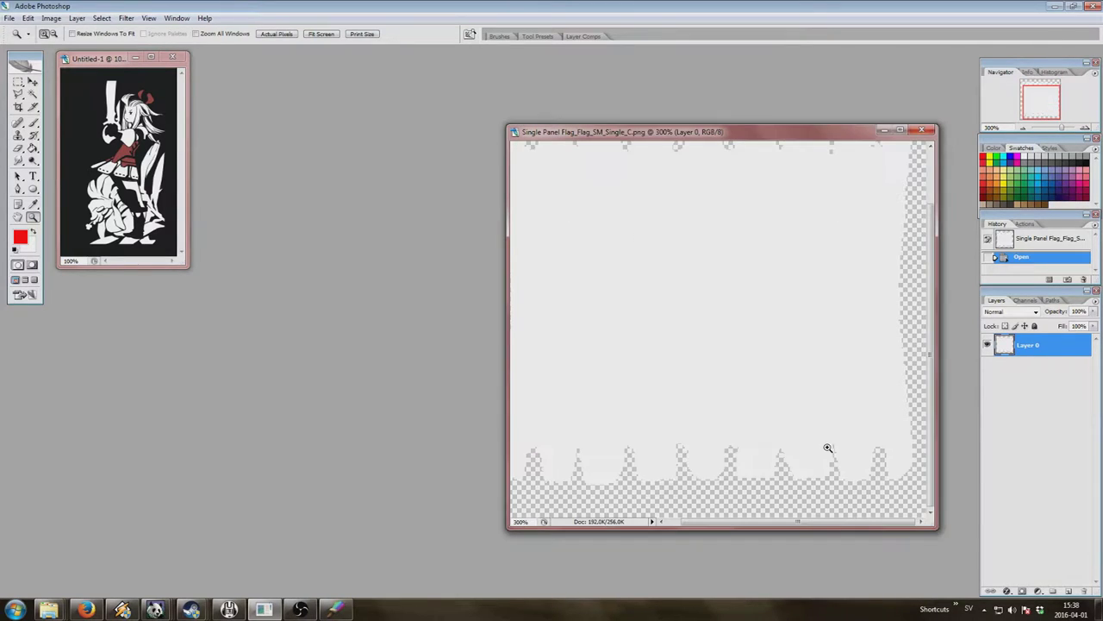
pyautogui.moveTo(516, 128); pyautogui.dragTo(370, 66)
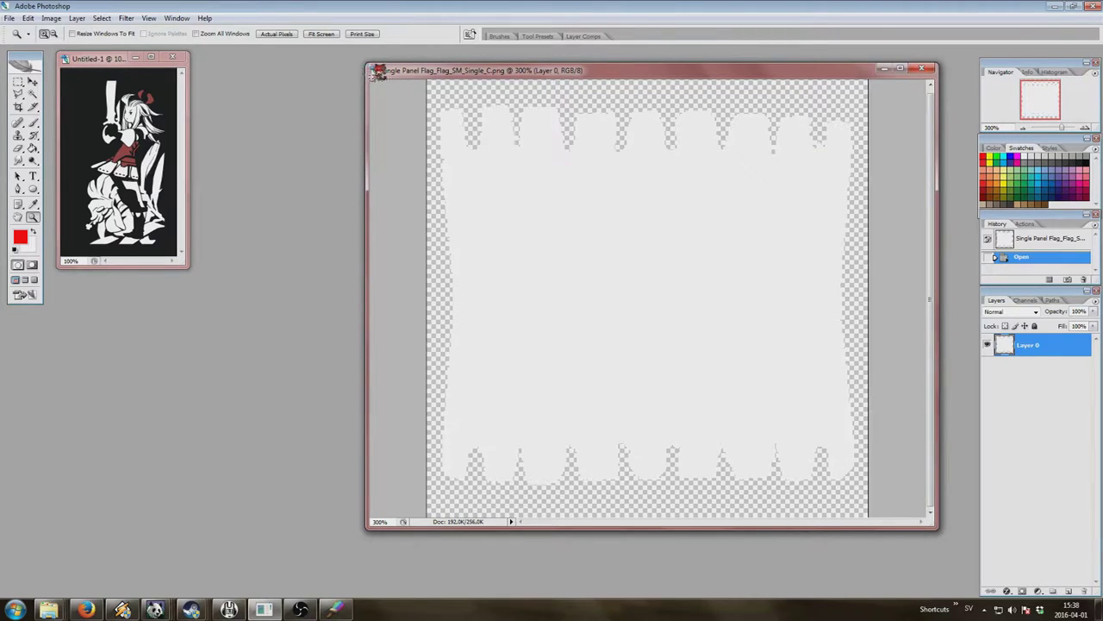
pyautogui.moveTo(377, 70); pyautogui.dragTo(354, 58)
# Select all of the character artwork document and copy it.
pyautogui.click(17, 82)
pyautogui.click(90, 95)
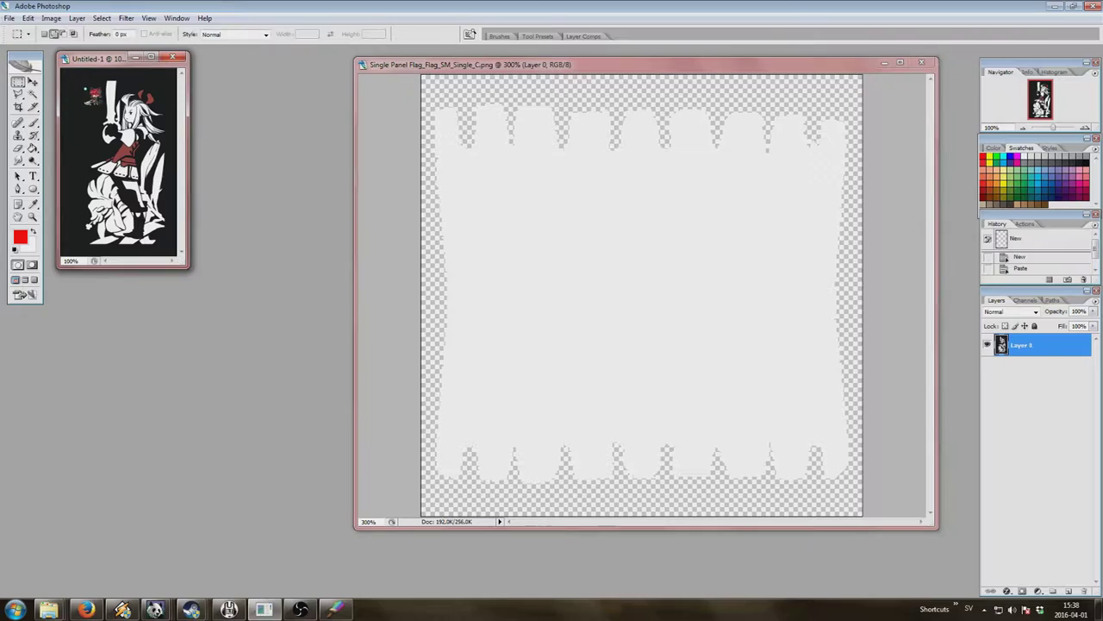
pyautogui.hotkey('ctrl', 'a')
pyautogui.hotkey('ctrl', 'c')
# Paste the copied character artwork into the flag document as a new layer.
pyautogui.click(709, 207)
pyautogui.hotkey('ctrl', 'v')
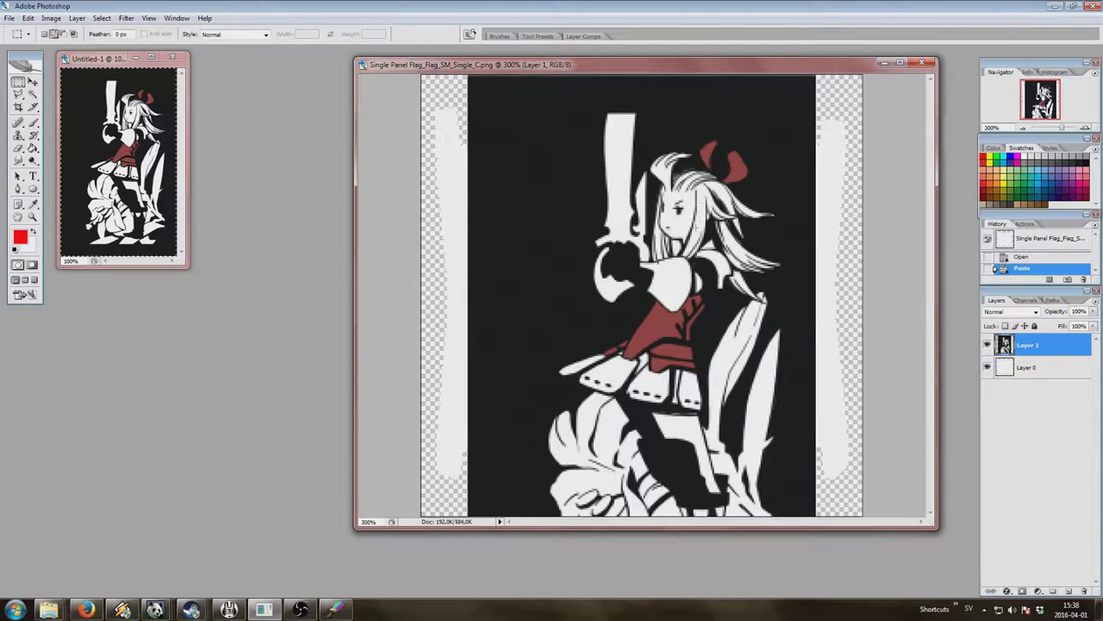
pyautogui.rightClick(699, 250)
pyautogui.click(778, 351)
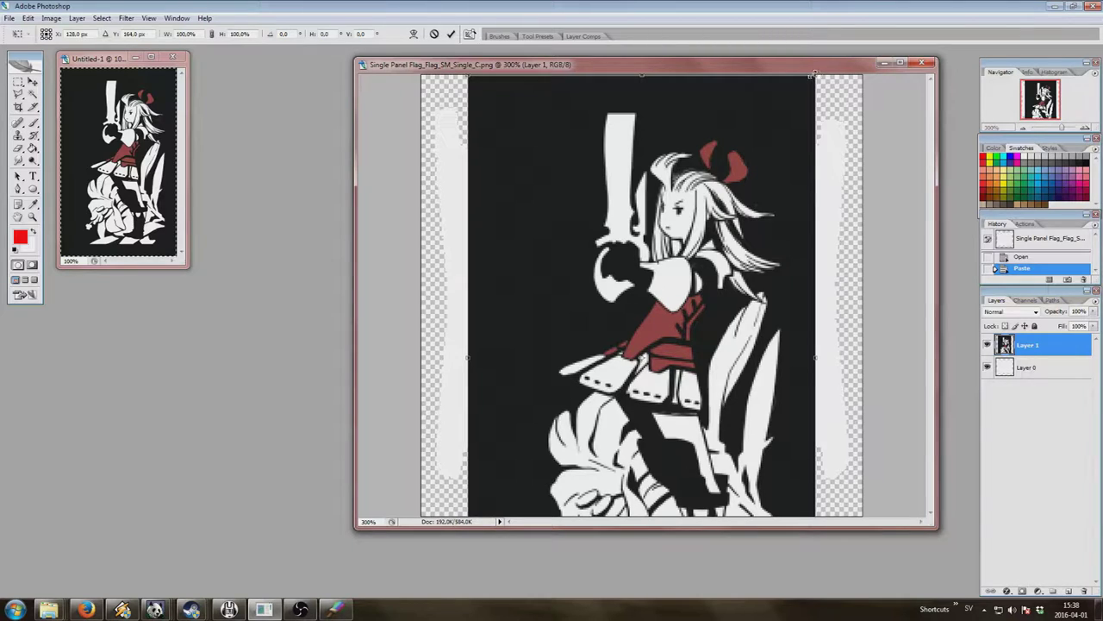
# Stretch the pasted character layer to cover the whole flag canvas and apply the transformation.
pyautogui.moveTo(813, 80); pyautogui.dragTo(862, 80)
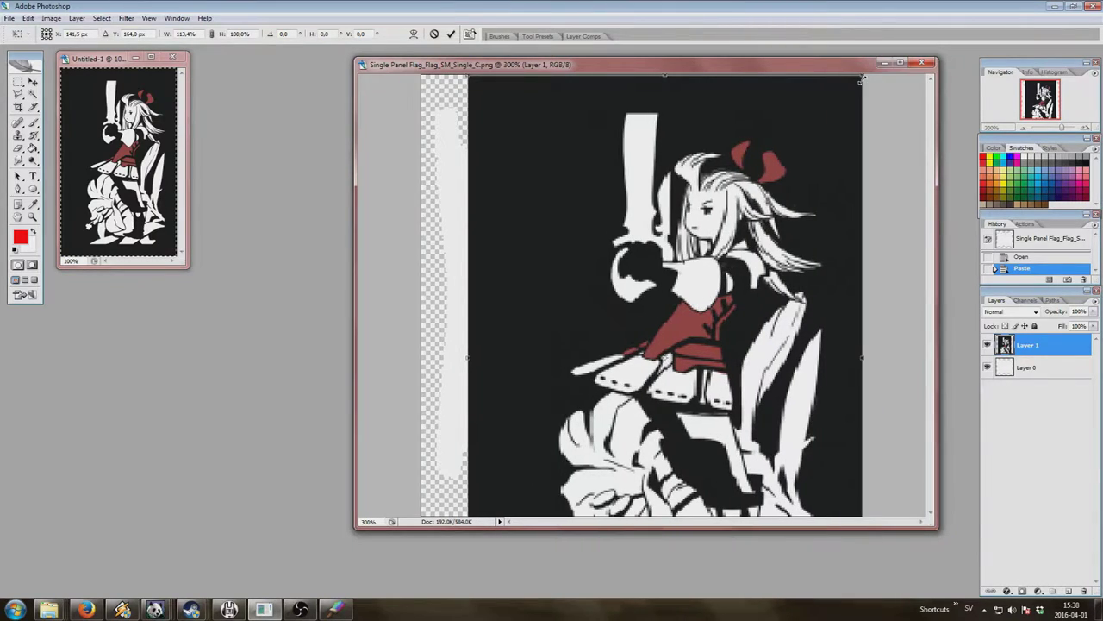
pyautogui.moveTo(466, 78); pyautogui.dragTo(432, 80)
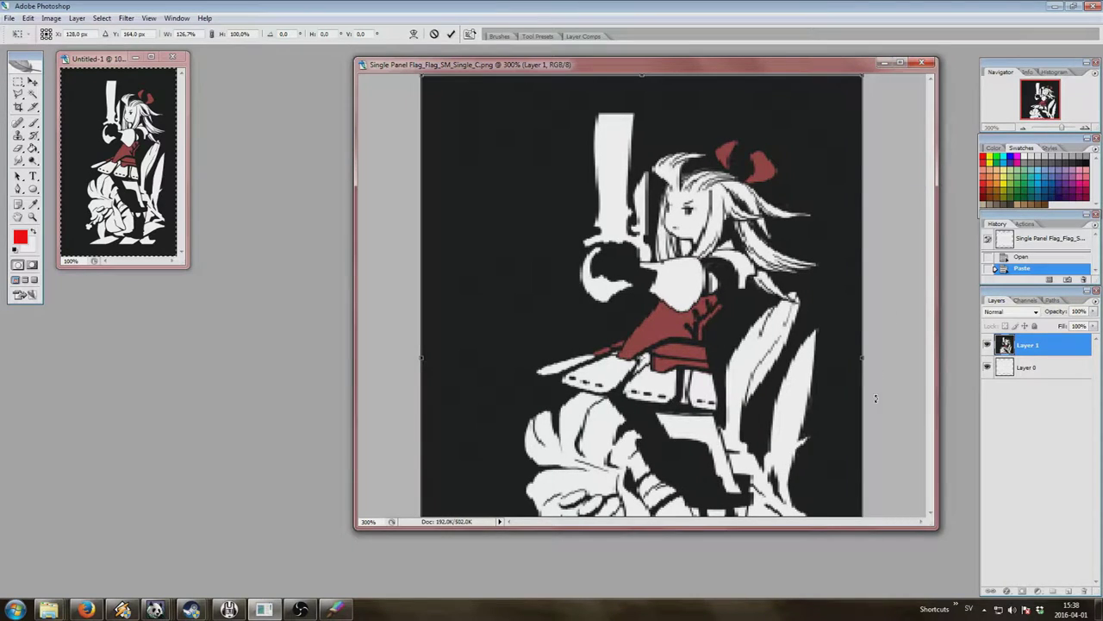
pyautogui.moveTo(808, 456); pyautogui.dragTo(826, 423)
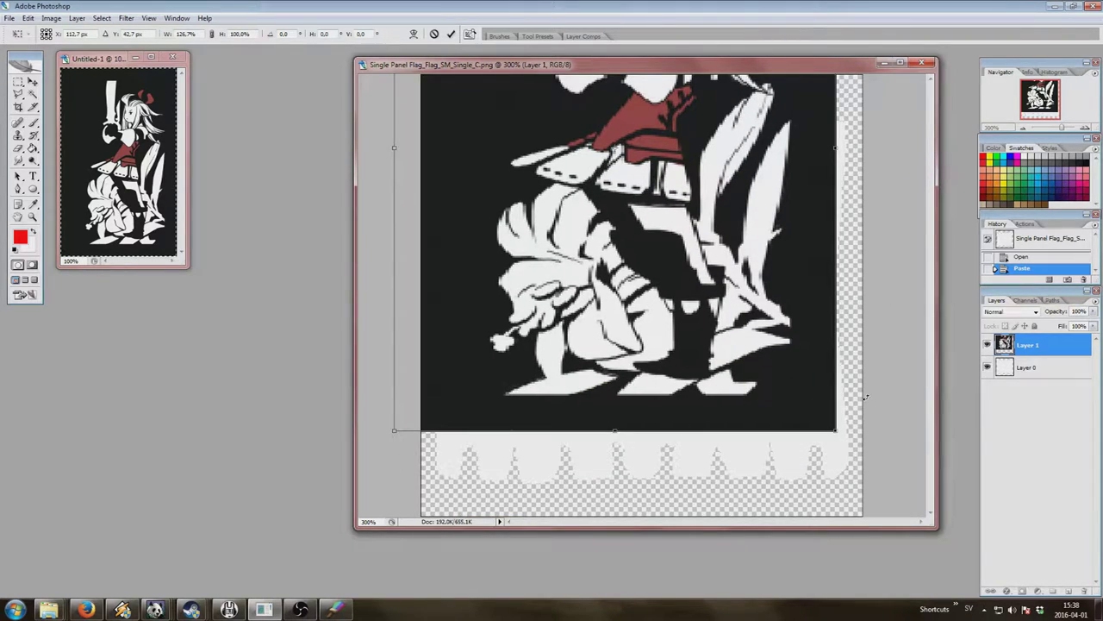
pyautogui.moveTo(834, 431); pyautogui.dragTo(861, 515)
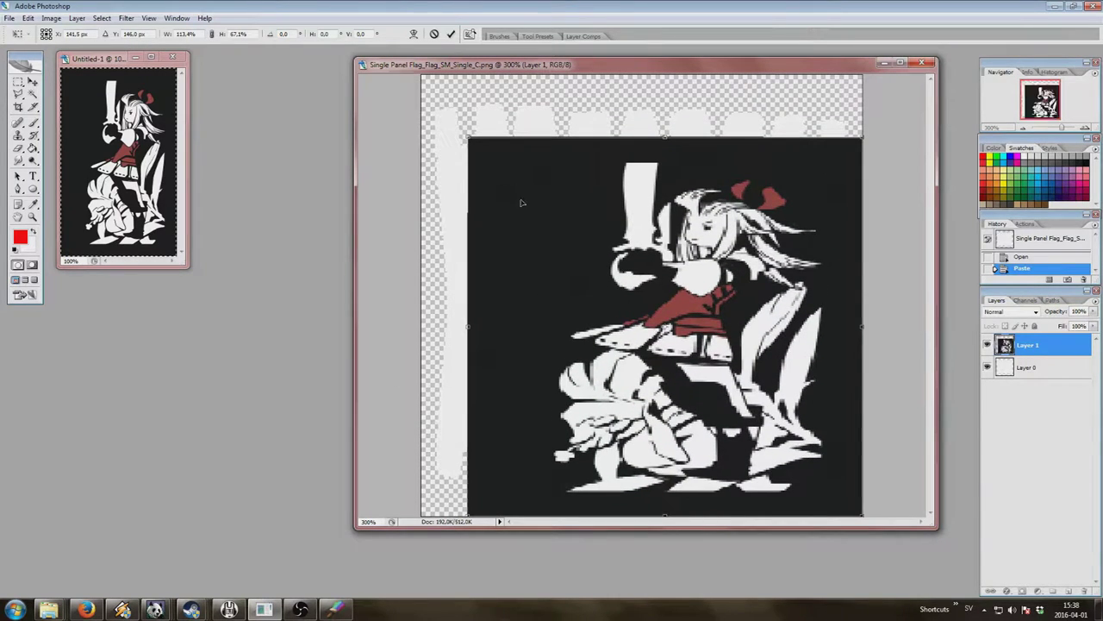
pyautogui.moveTo(468, 135); pyautogui.dragTo(431, 78)
pyautogui.press('l')
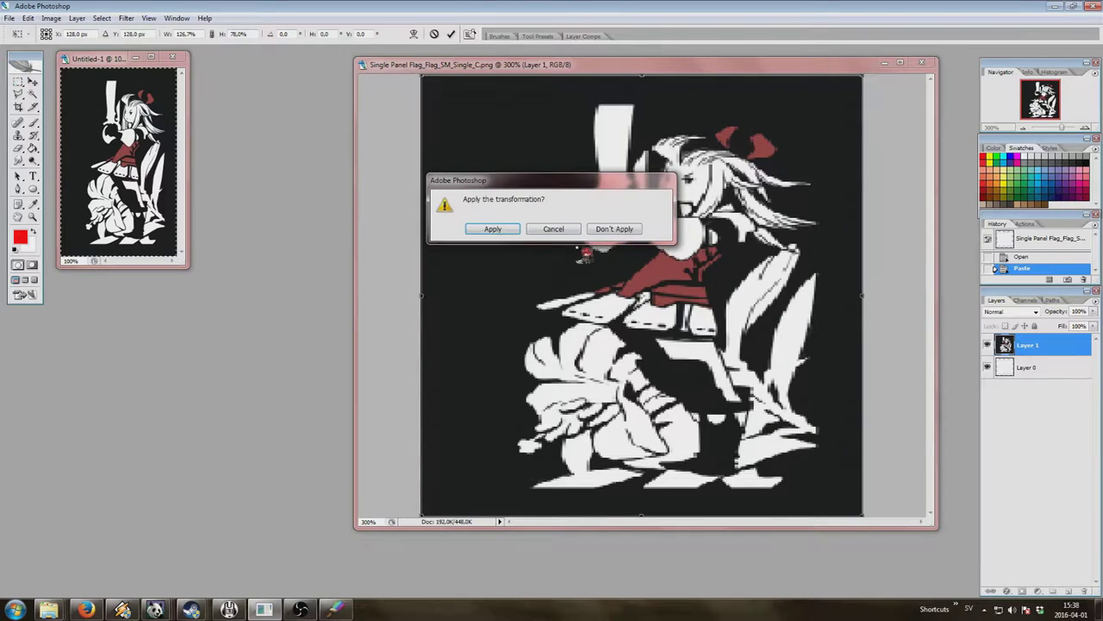
pyautogui.click(493, 229)
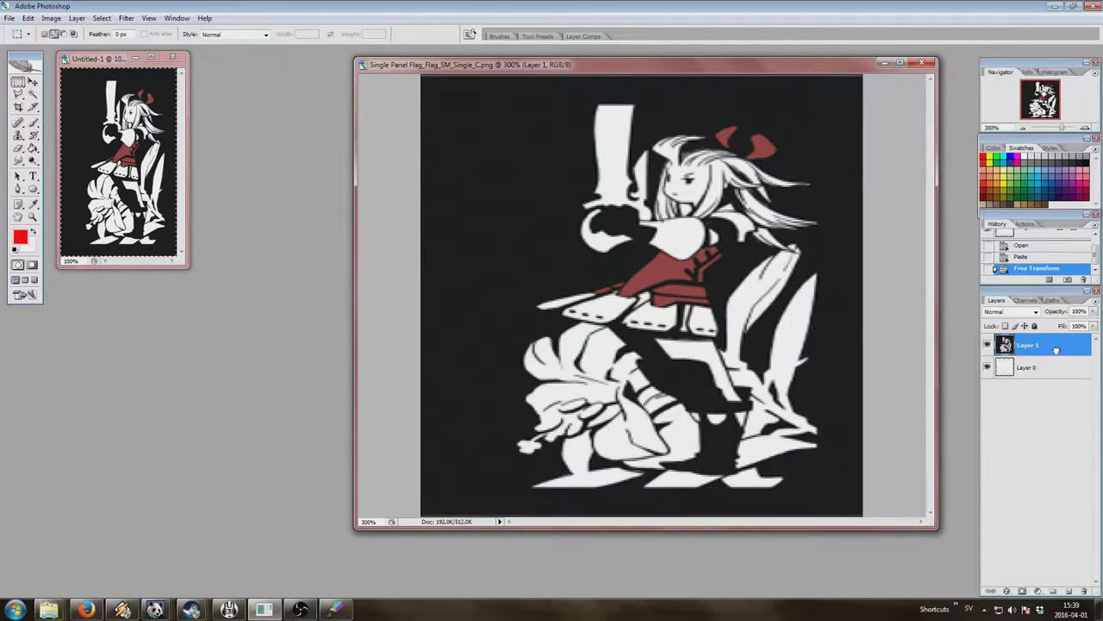
# Move Layer 1 below Layer 0 and set Layer 0's fill opacity to 41%.
pyautogui.moveTo(1056, 350); pyautogui.dragTo(1038, 376)
pyautogui.rightClick(1048, 345)
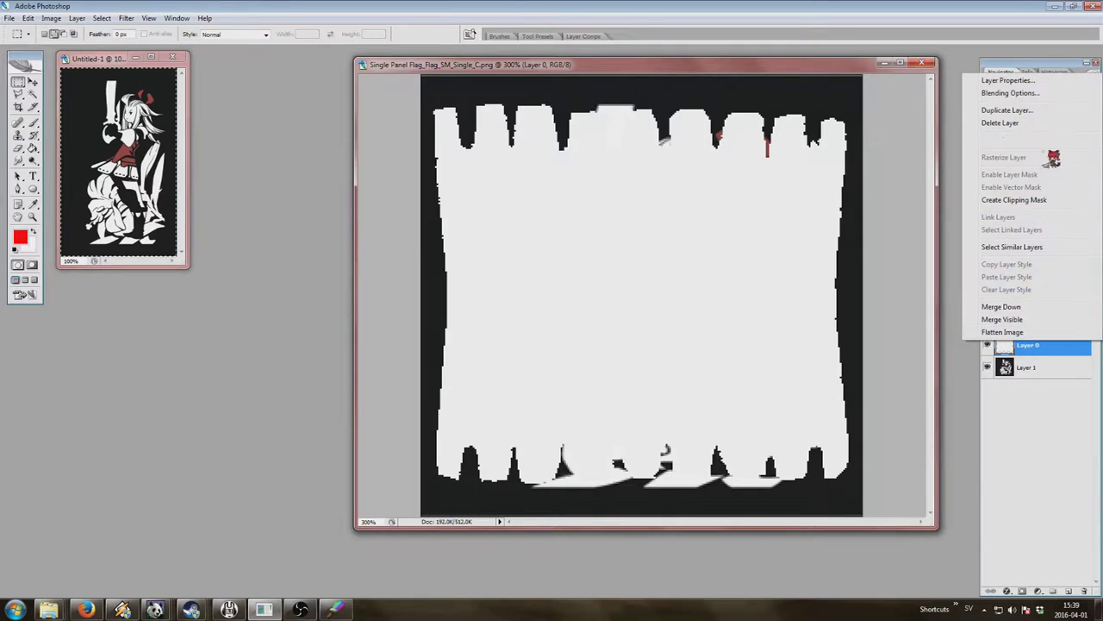
pyautogui.click(1010, 92)
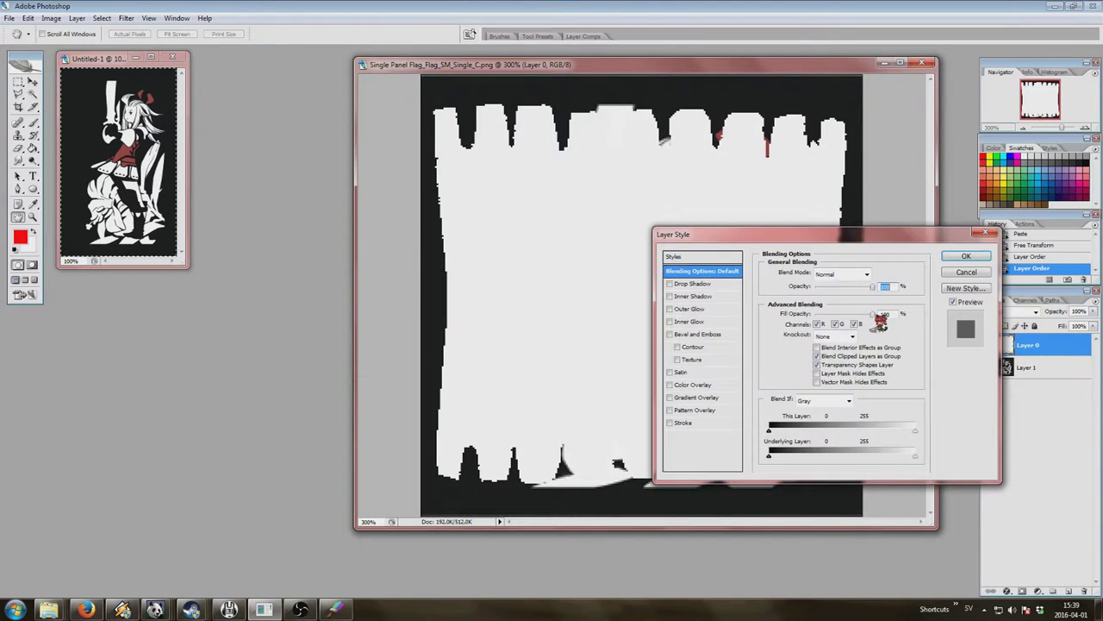
pyautogui.moveTo(880, 317); pyautogui.dragTo(839, 316)
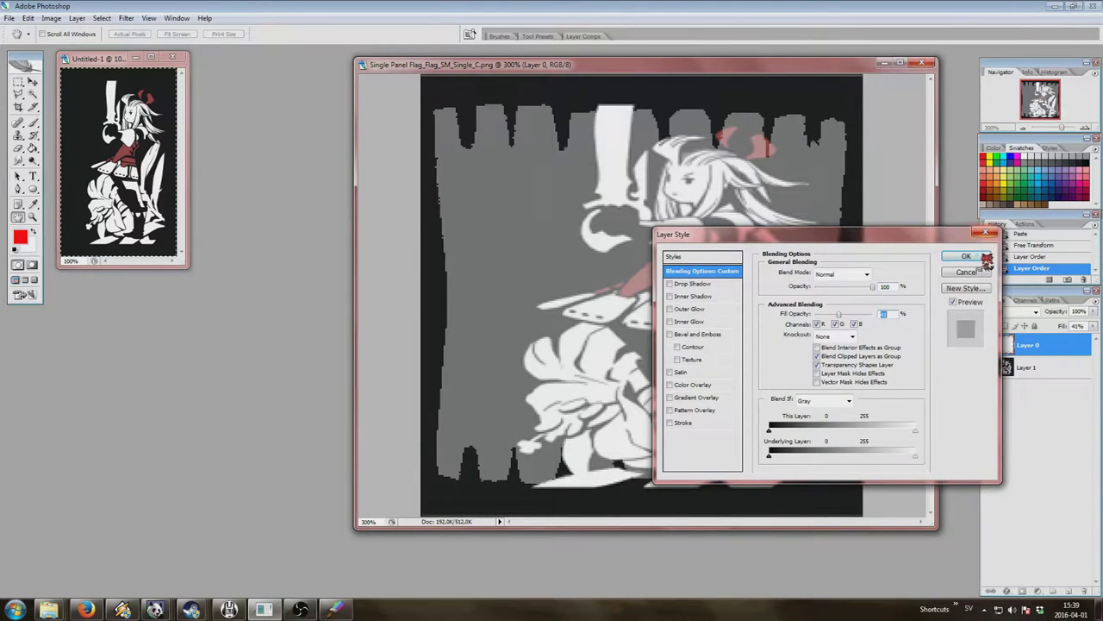
pyautogui.click(986, 259)
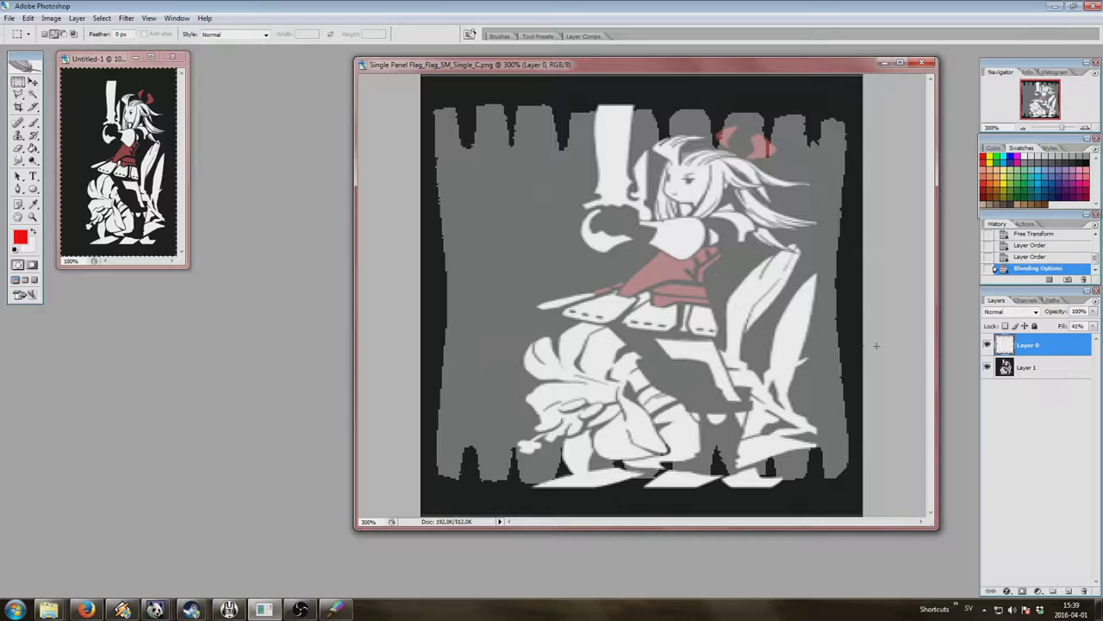
# Delete Layer 0, confirming the deletion.
pyautogui.rightClick(1030, 344)
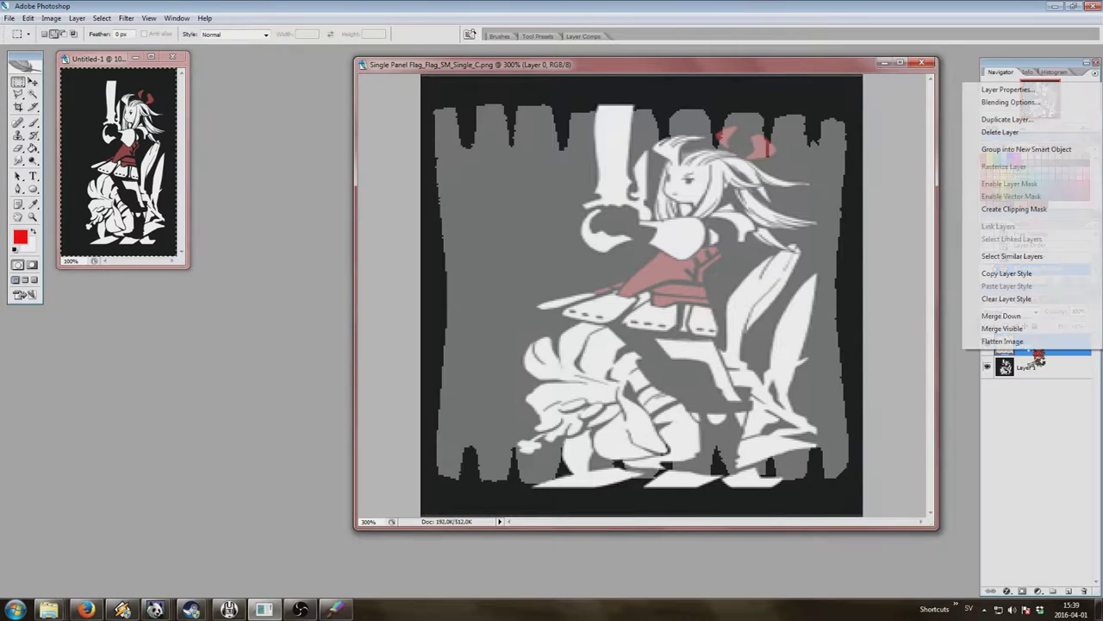
pyautogui.click(1015, 81)
pyautogui.click(498, 229)
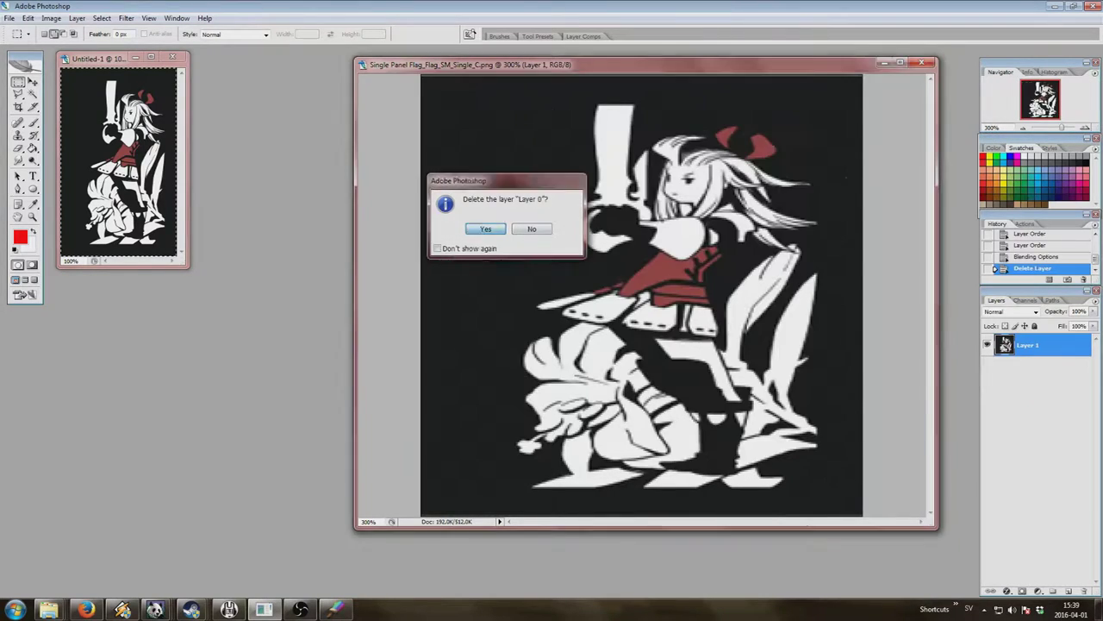
# Save as PNG 'working' on the Desktop, replacing the existing file, with no interlacing.
pyautogui.click(11, 17)
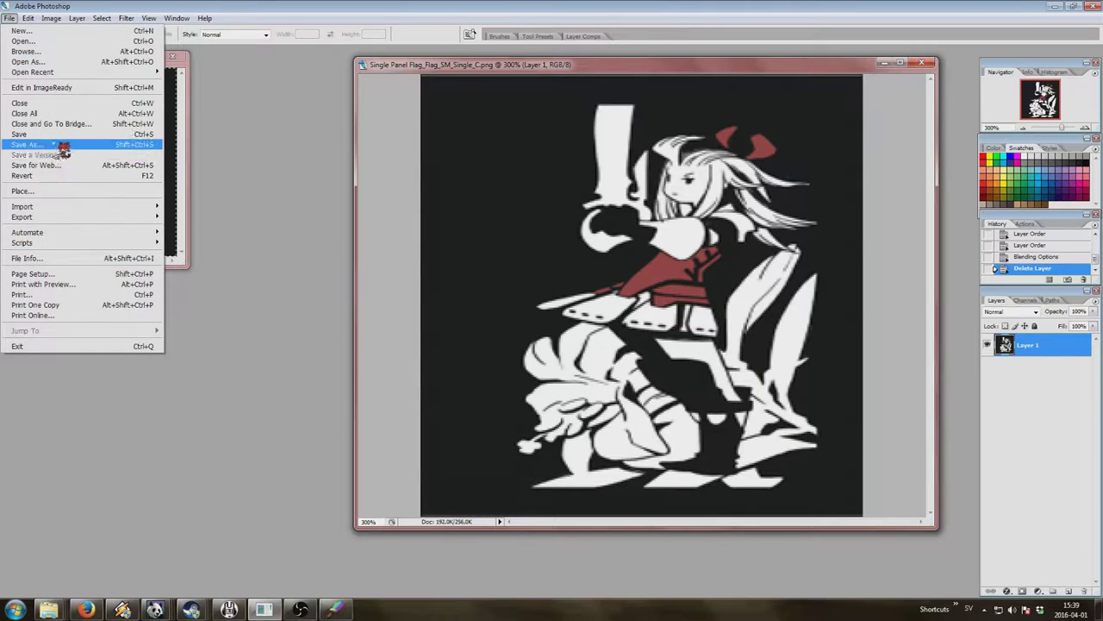
pyautogui.click(52, 144)
pyautogui.click(700, 211)
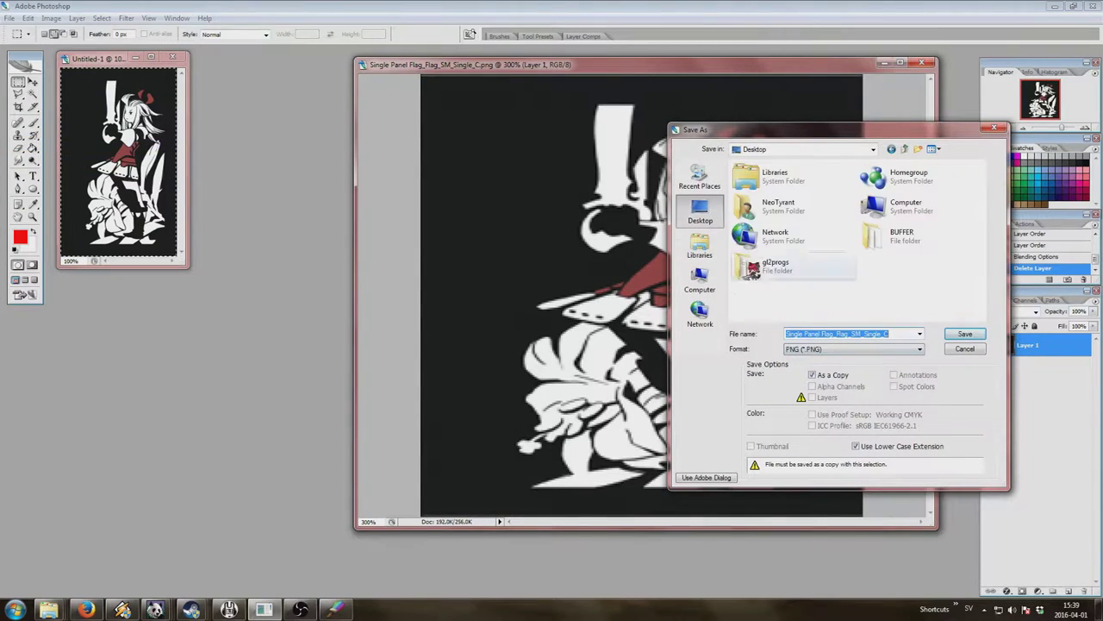
pyautogui.click(777, 295)
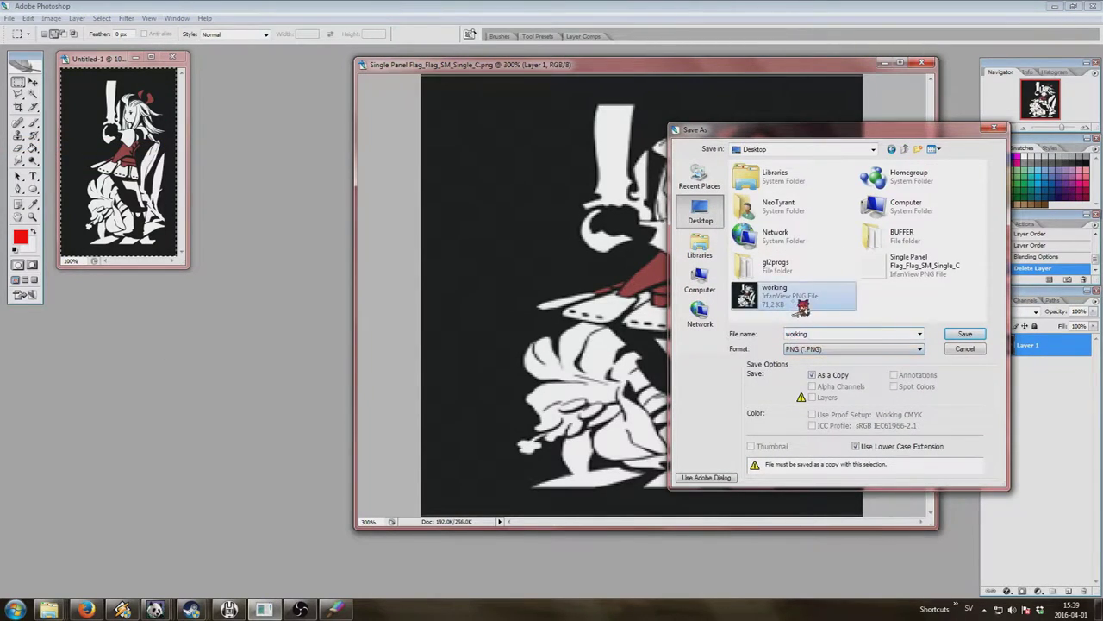
pyautogui.click(964, 333)
pyautogui.click(586, 308)
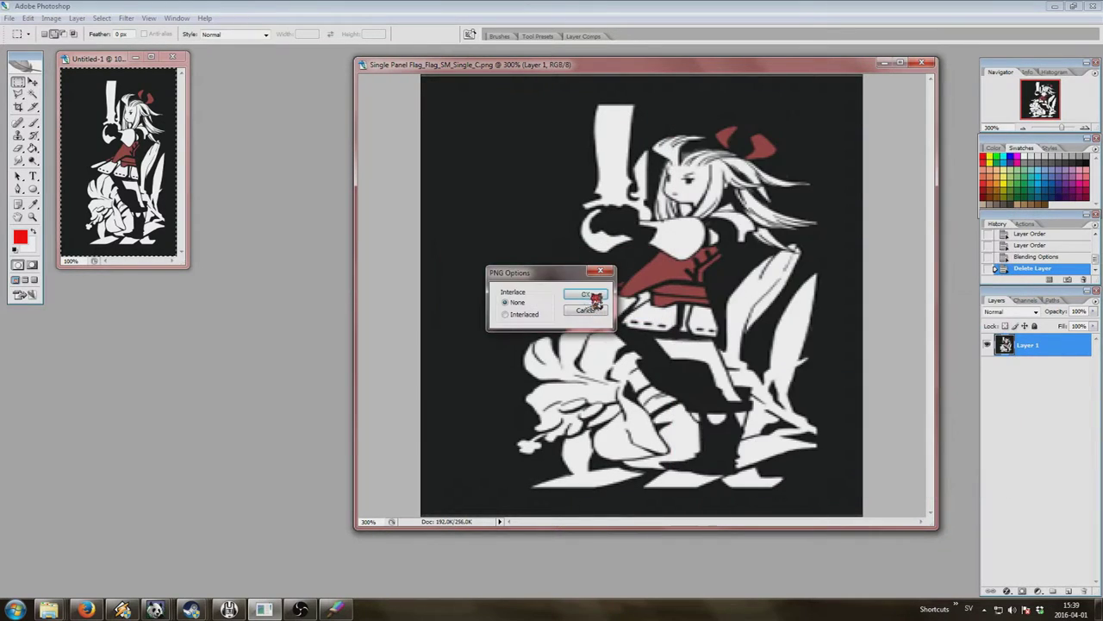
pyautogui.click(590, 294)
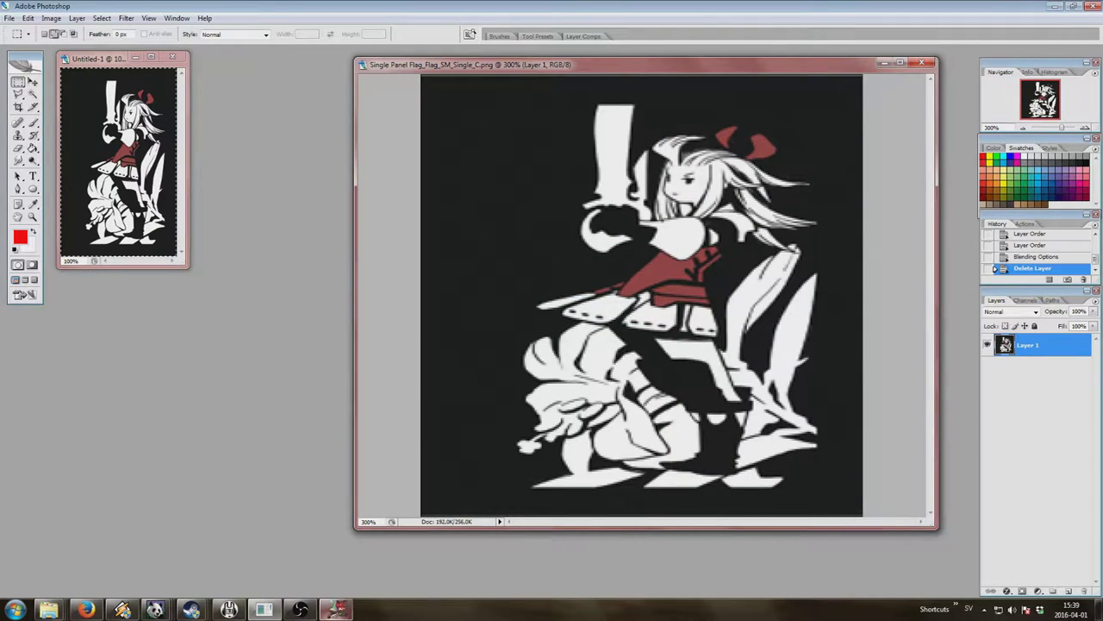
# Load the Desktop 'working' image into ARKpnt Editor with reduced colours.
pyautogui.click(336, 609)
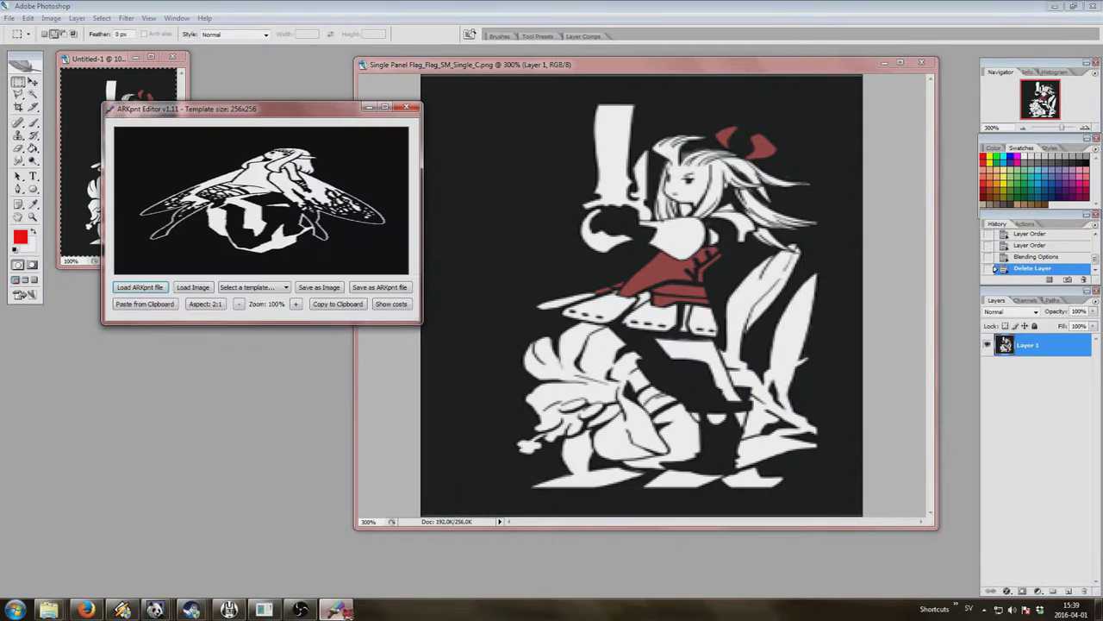
pyautogui.click(193, 288)
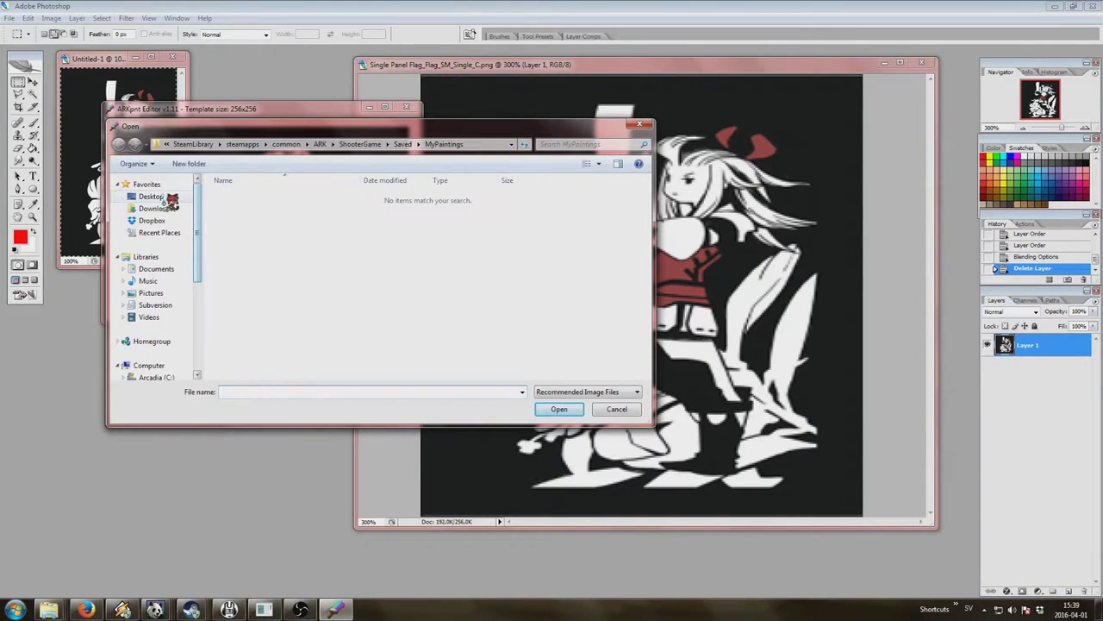
pyautogui.click(172, 200)
pyautogui.doubleClick(280, 286)
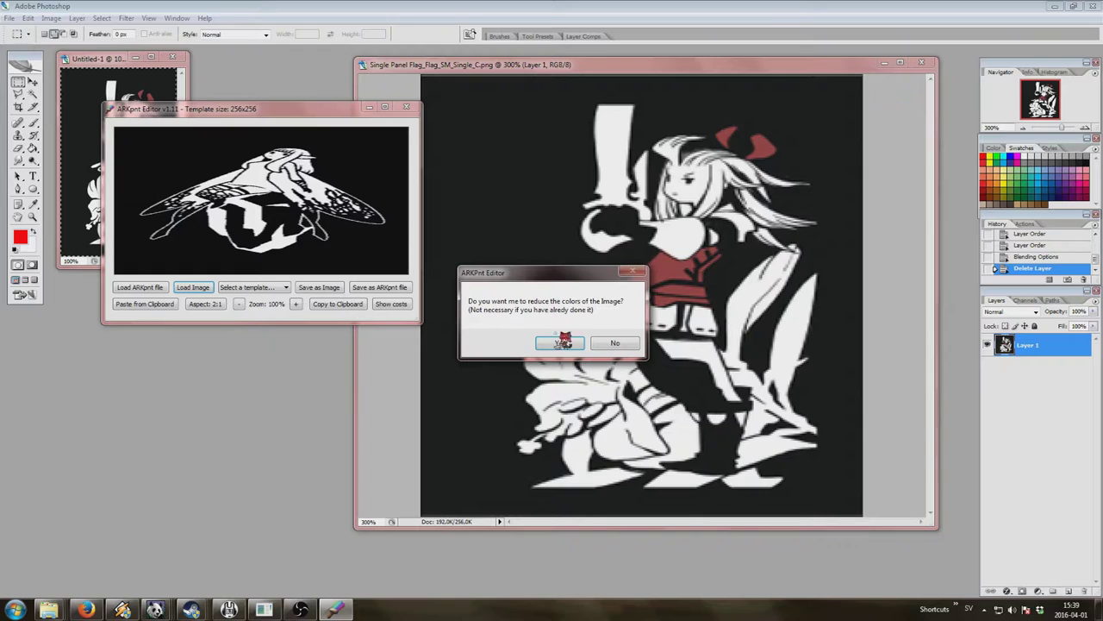
pyautogui.click(569, 343)
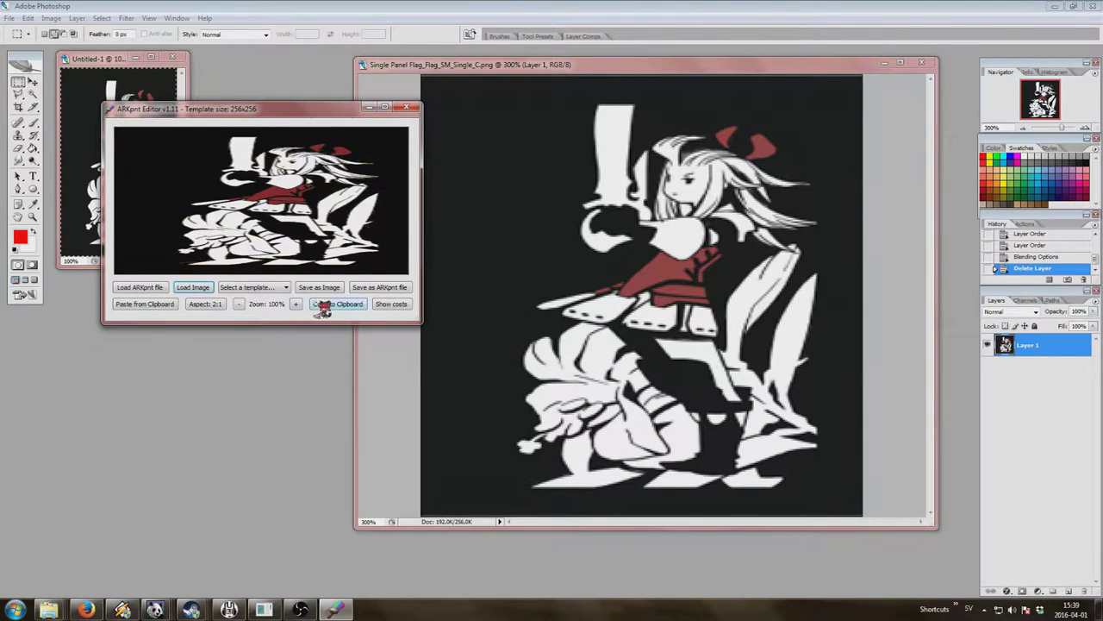
# Save as ARKpnt file Bravely 1_Flag_SM_Single_C22 and export a PNG copy.
pyautogui.click(375, 288)
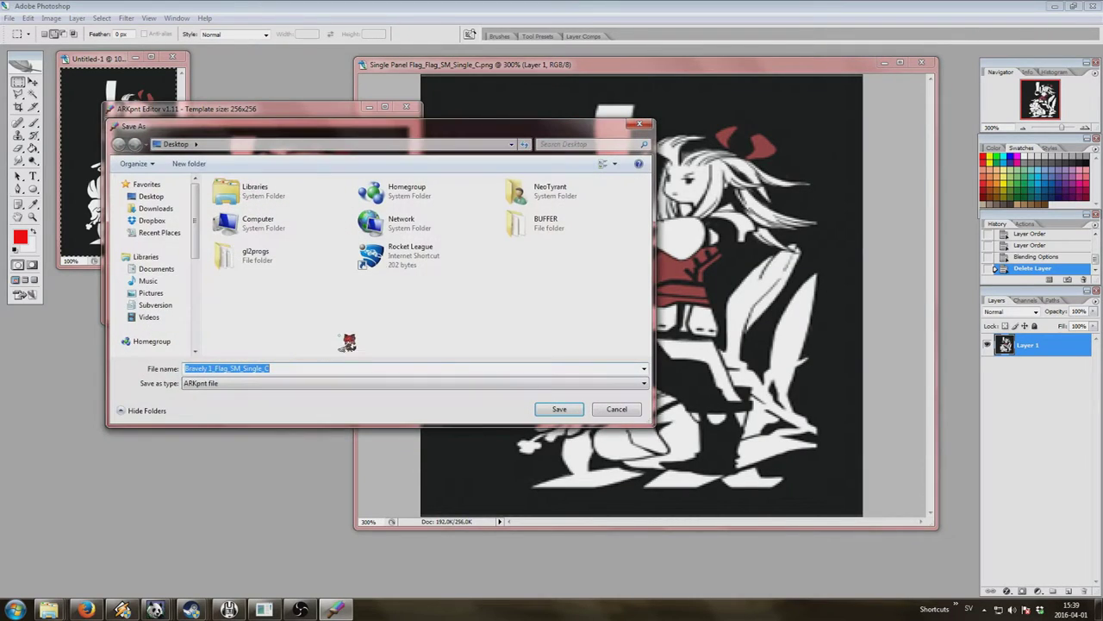
pyautogui.press('End')
pyautogui.write('22')
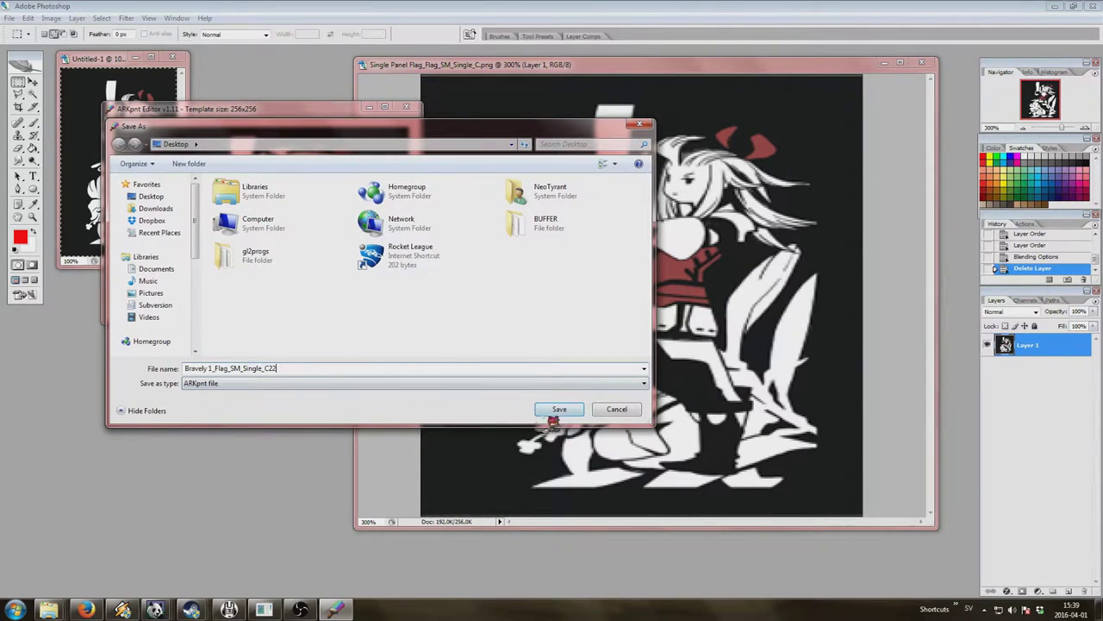
pyautogui.click(569, 413)
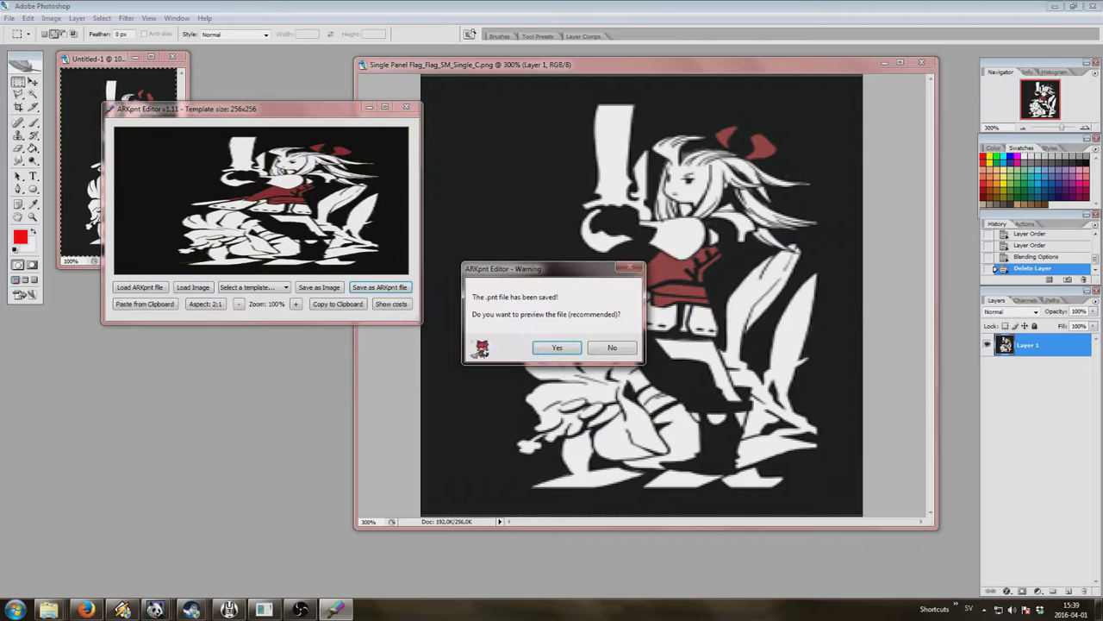
pyautogui.click(557, 349)
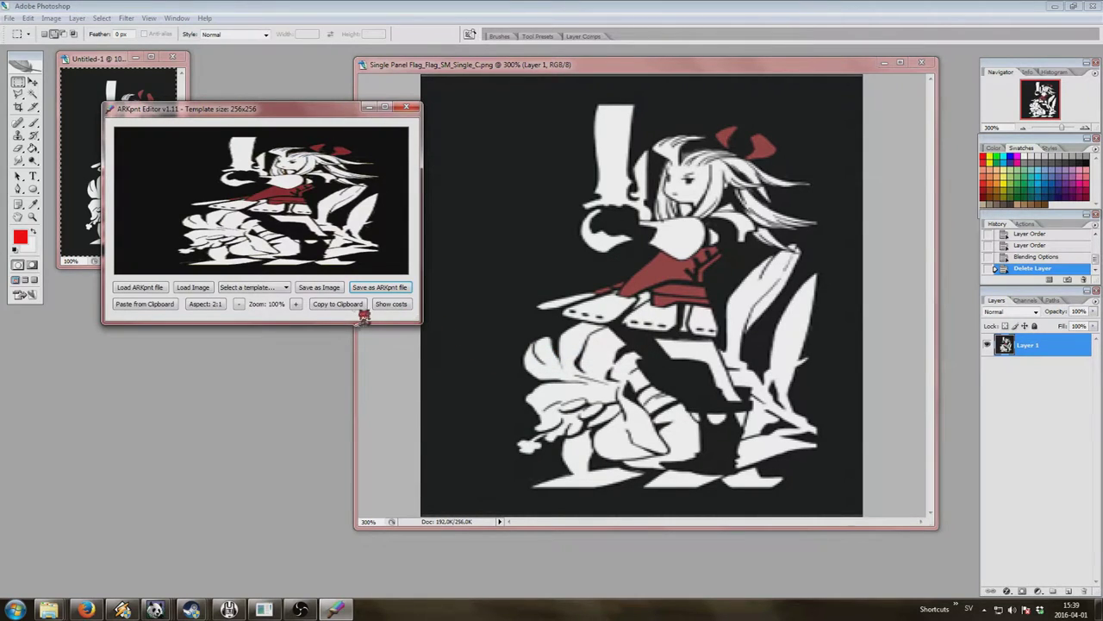
pyautogui.click(320, 289)
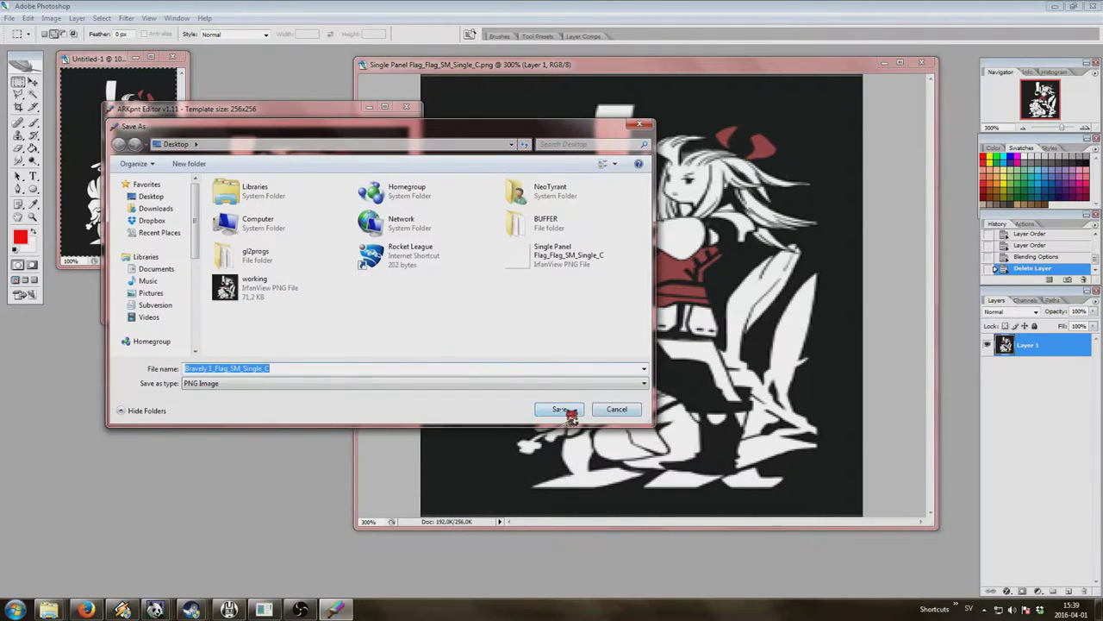
pyautogui.click(567, 411)
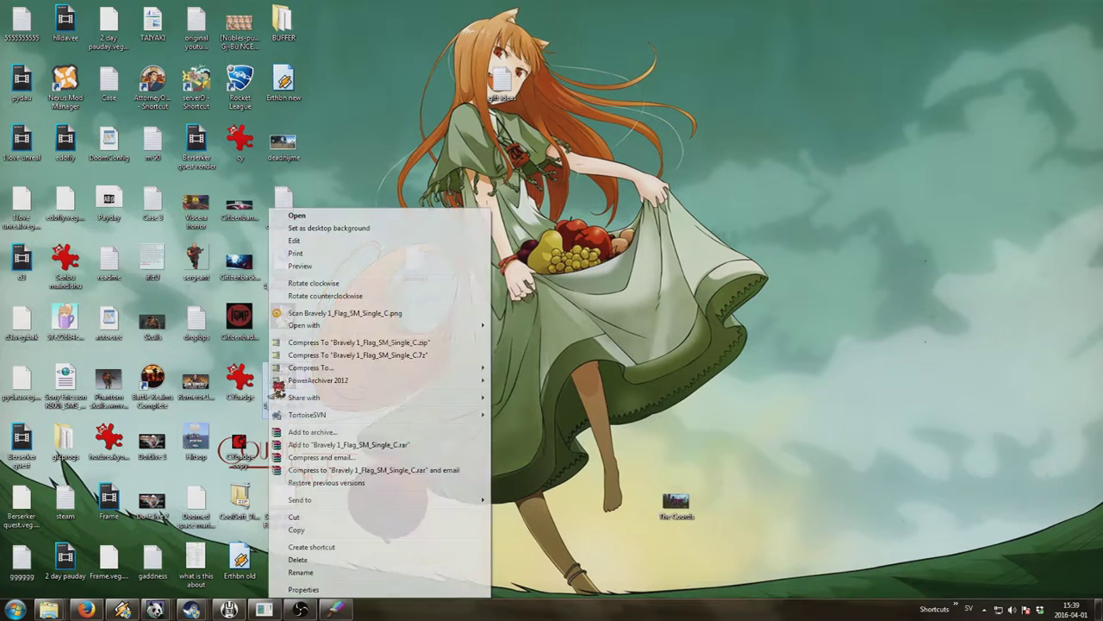
# Open the desktop file Bravely 1_Flag_SM_Single_C.png with Adobe Photoshop.
pyautogui.rightClick(271, 518)
pyautogui.moveTo(410, 328)
pyautogui.click(539, 328)
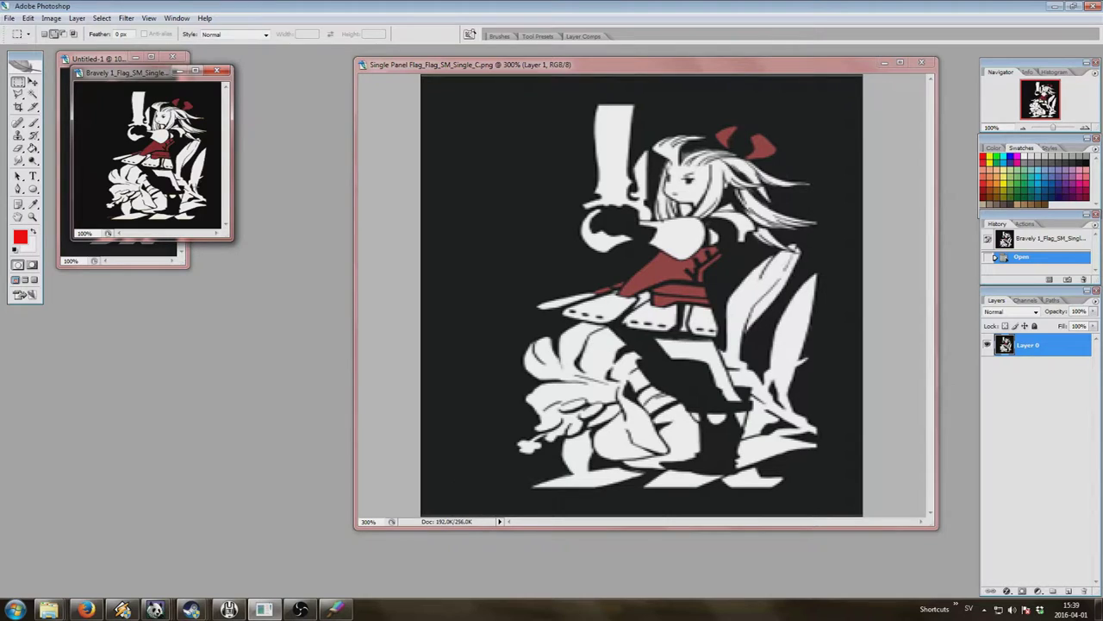
# Zoom the Bravely image to 500%, enlarge its window, and scroll up to the character's head.
pyautogui.click(19, 216)
pyautogui.click(33, 216)
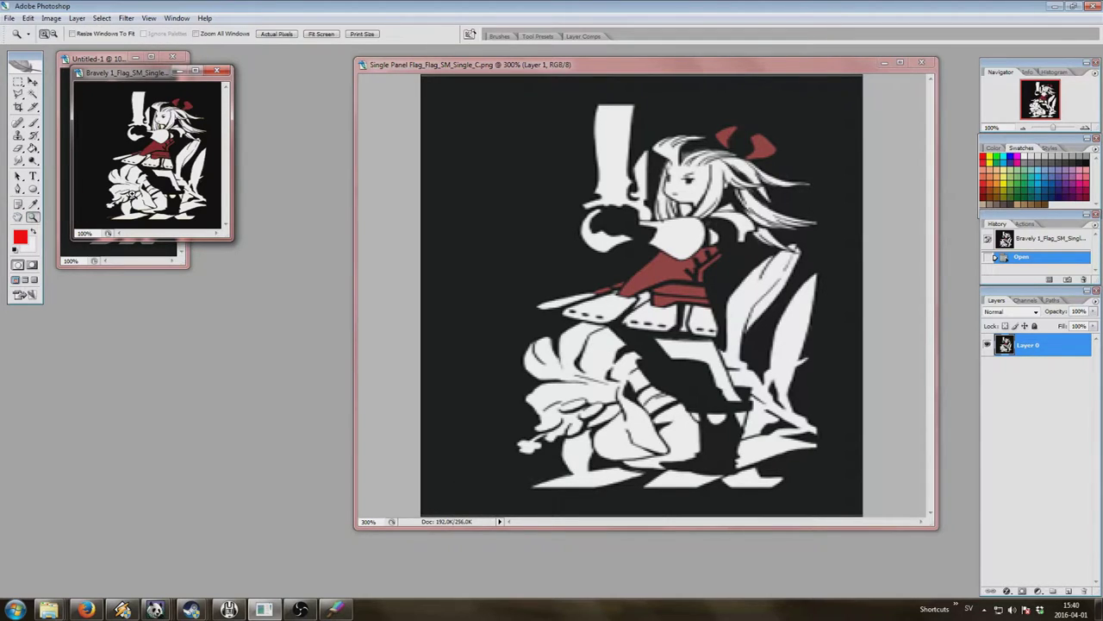
pyautogui.click(137, 187)
pyautogui.click(136, 187)
pyautogui.click(137, 188)
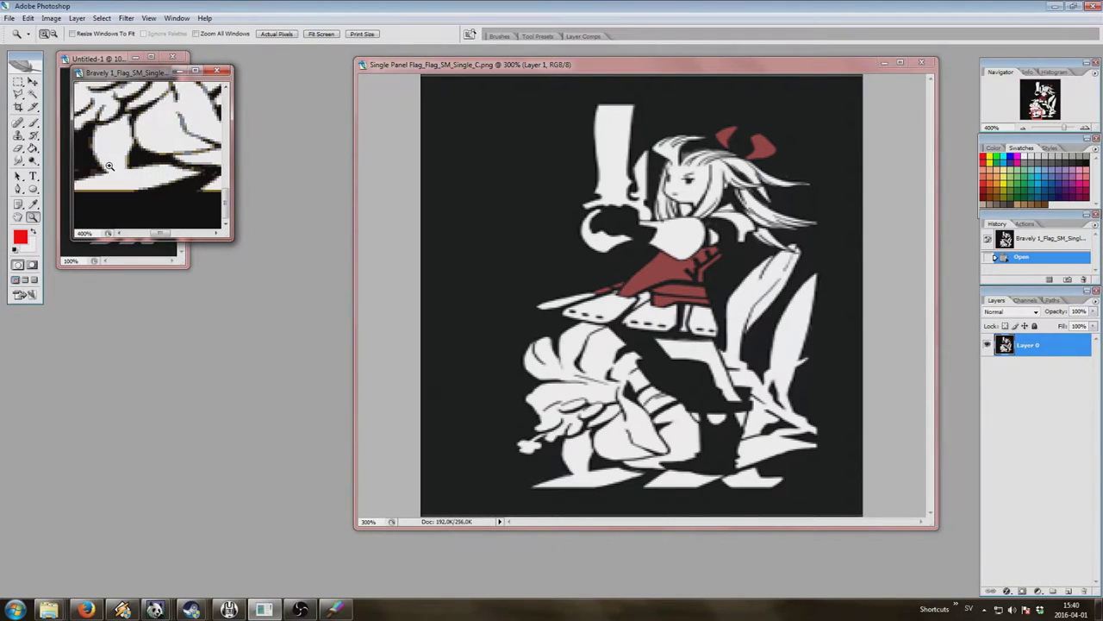
pyautogui.click(106, 182)
pyautogui.scroll(1, 166, 179)
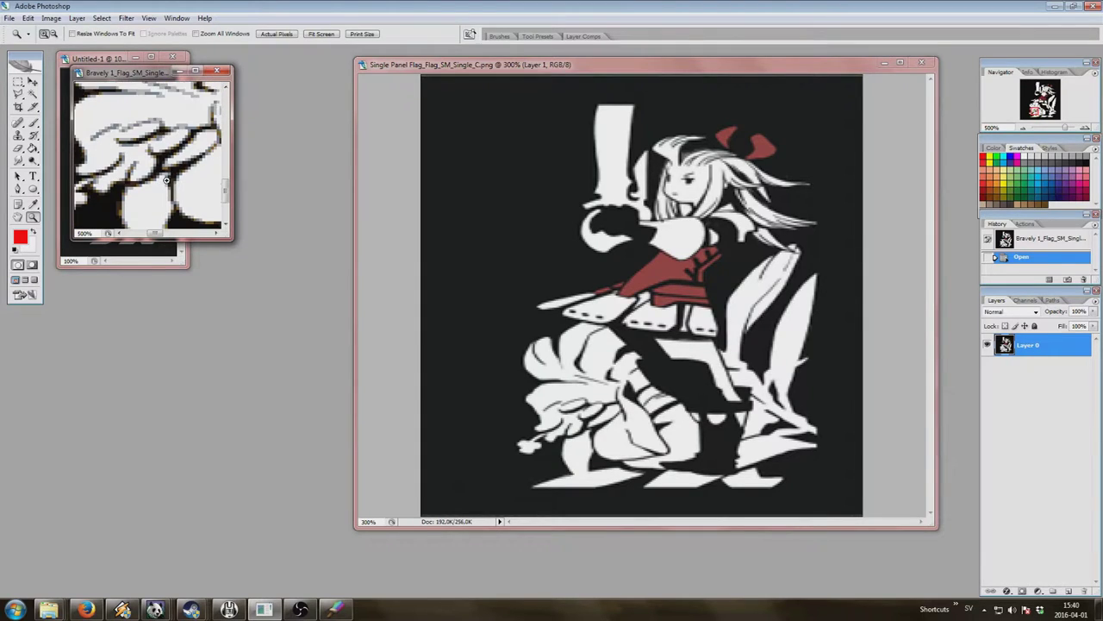
pyautogui.moveTo(241, 245); pyautogui.dragTo(696, 472)
pyautogui.scroll(3, 486, 328)
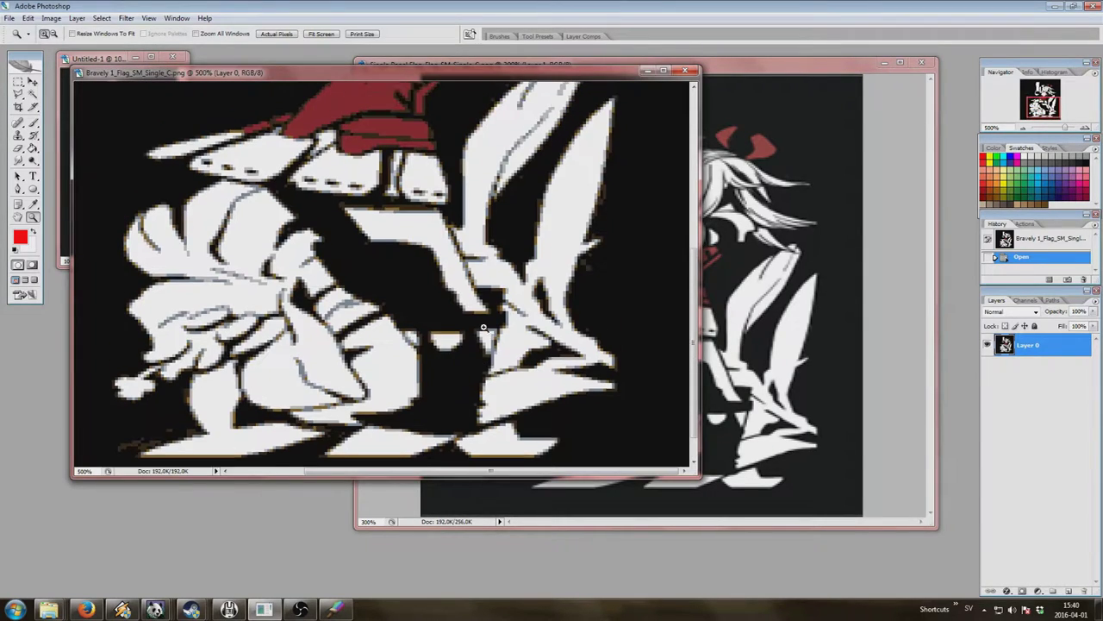
pyautogui.scroll(6, 517, 280)
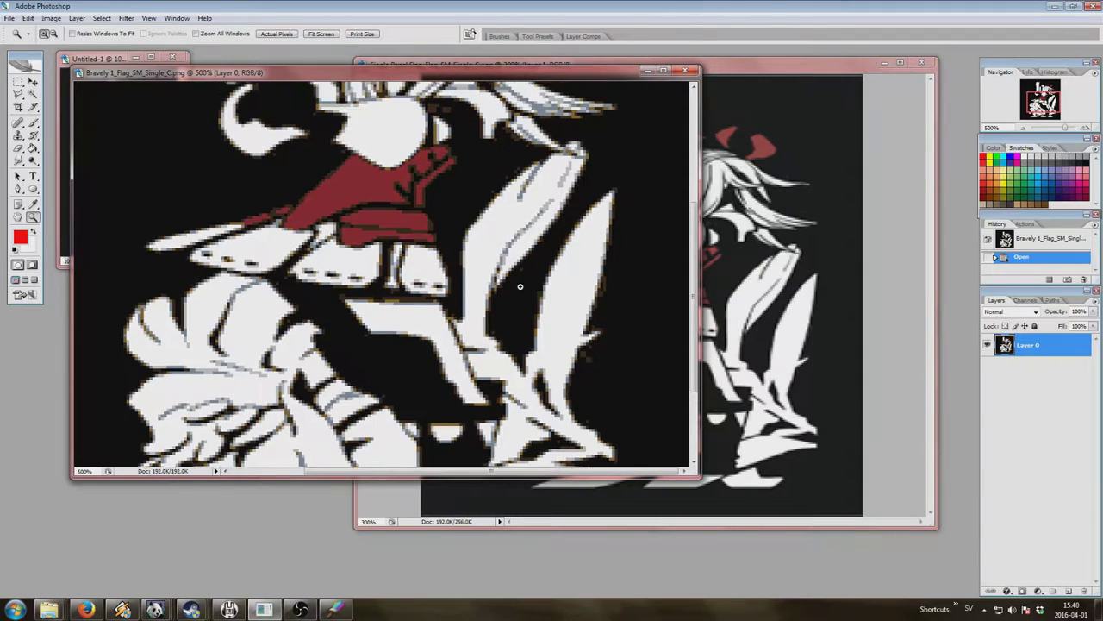
pyautogui.scroll(1, 510, 273)
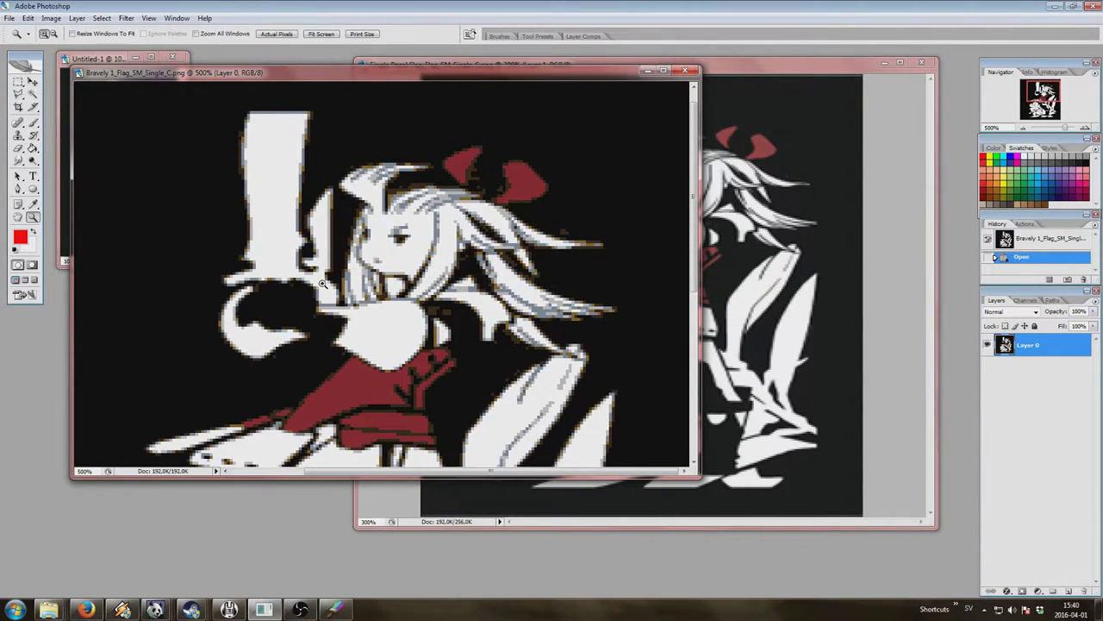
# Select the sampled fringe-colour pixels with Color Range and paste them onto a new Layer 1.
pyautogui.click(102, 18)
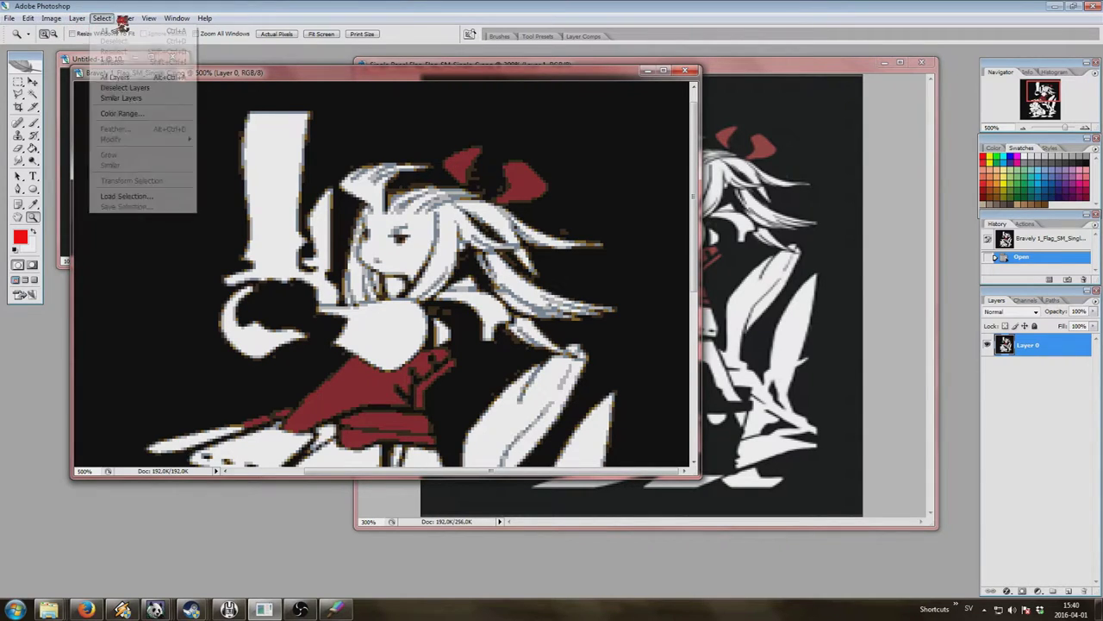
pyautogui.click(121, 112)
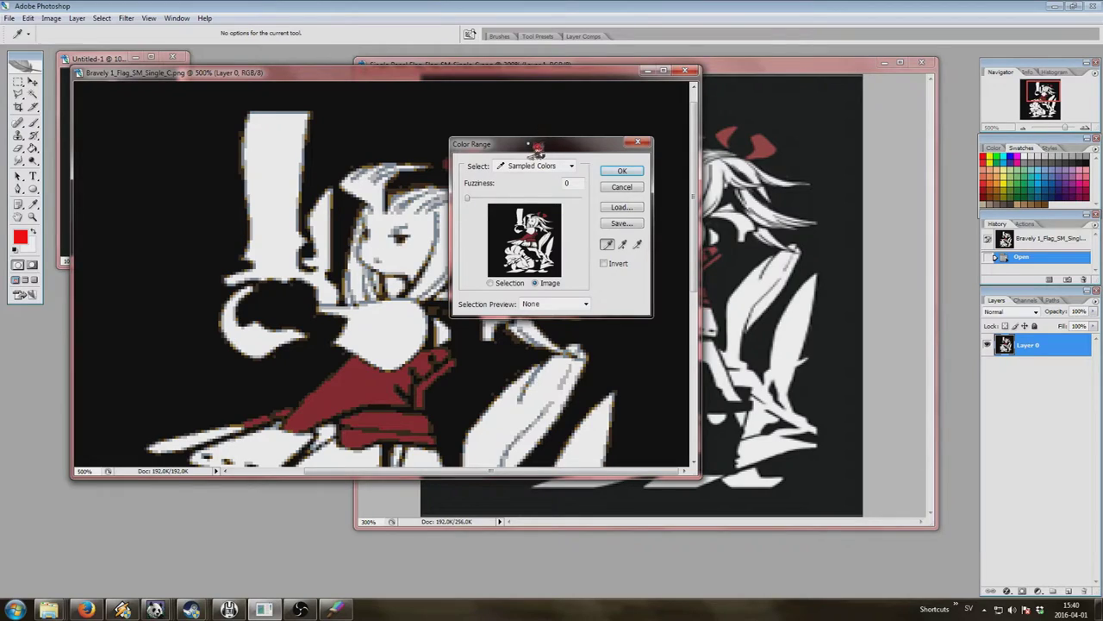
pyautogui.moveTo(536, 147); pyautogui.dragTo(803, 185)
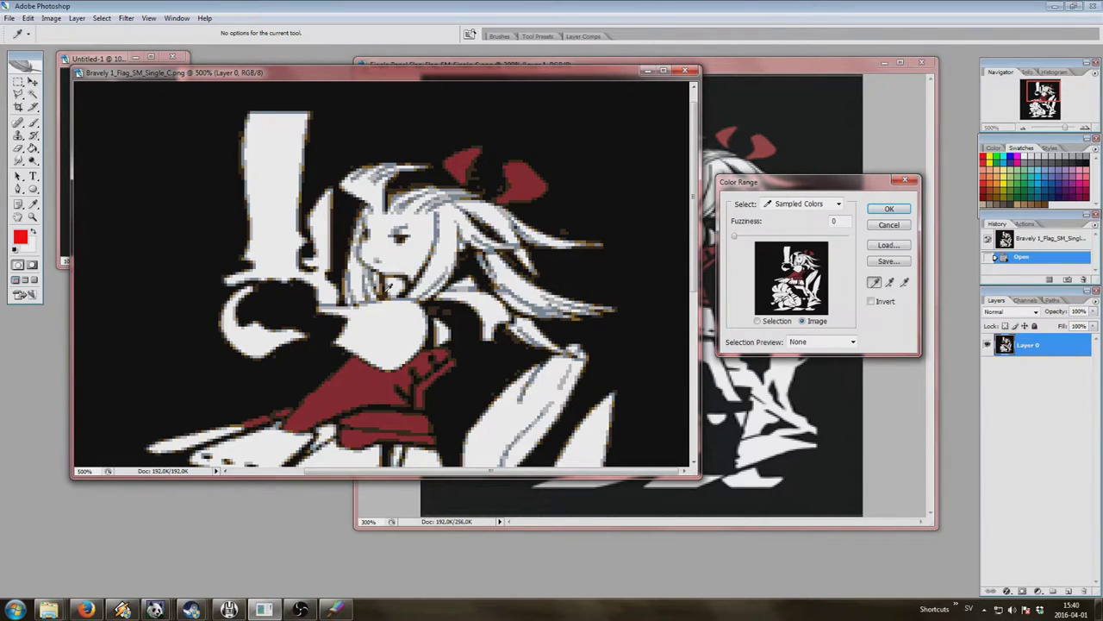
pyautogui.click(886, 210)
pyautogui.click(19, 82)
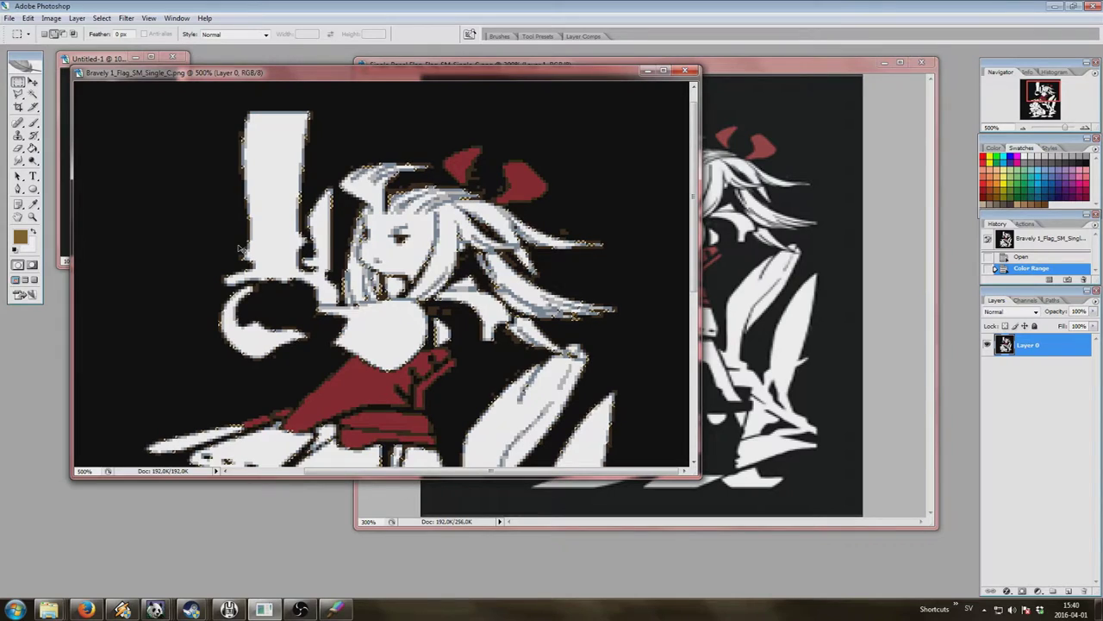
pyautogui.hotkey('ctrl', 'v')
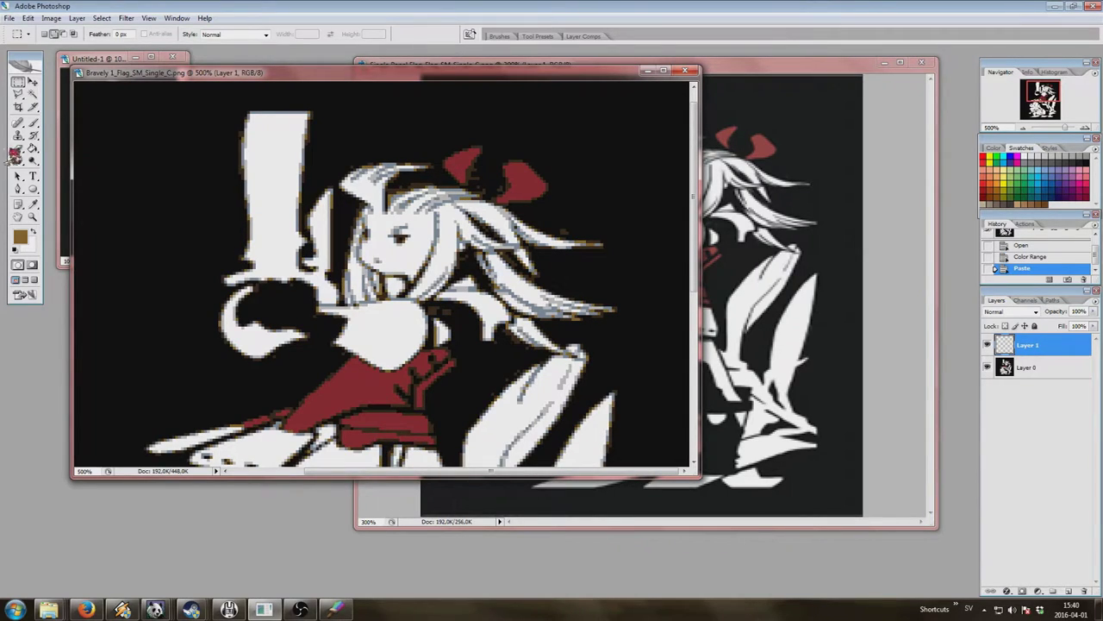
# Give Layer 1 a black (000000) Color Overlay, then make Layer 0 active.
pyautogui.rightClick(1012, 340)
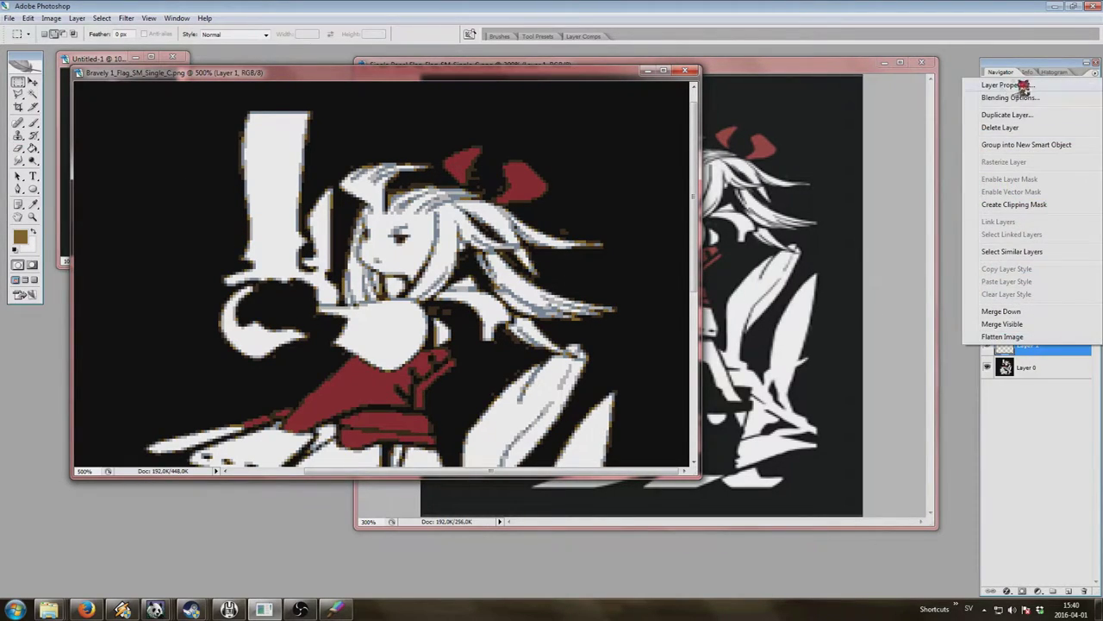
pyautogui.click(1010, 97)
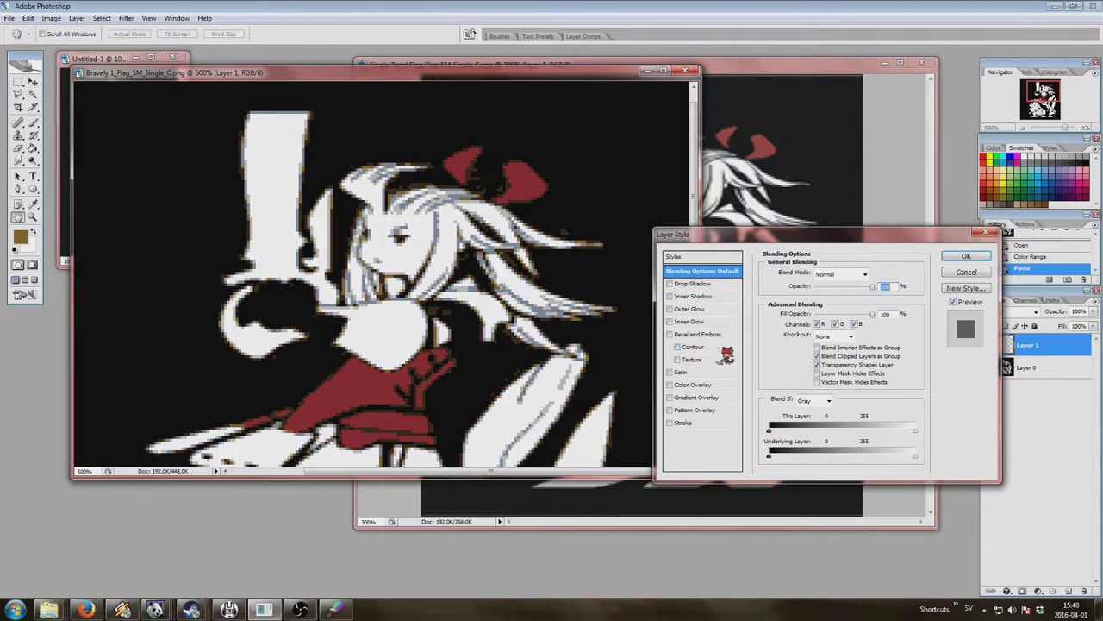
pyautogui.click(707, 387)
pyautogui.click(862, 276)
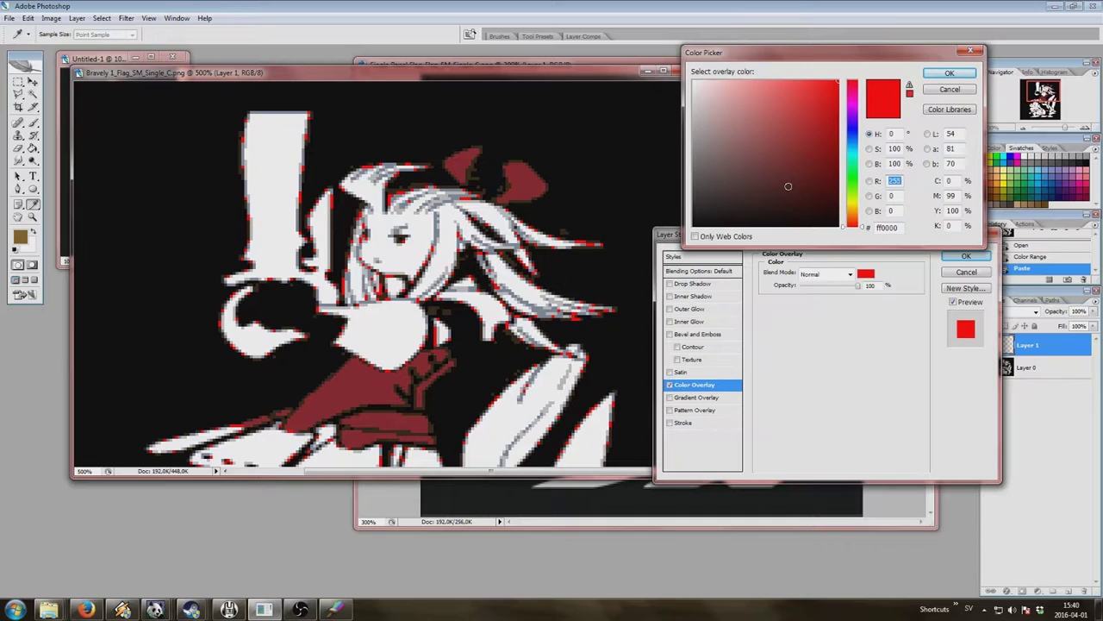
pyautogui.write('0')
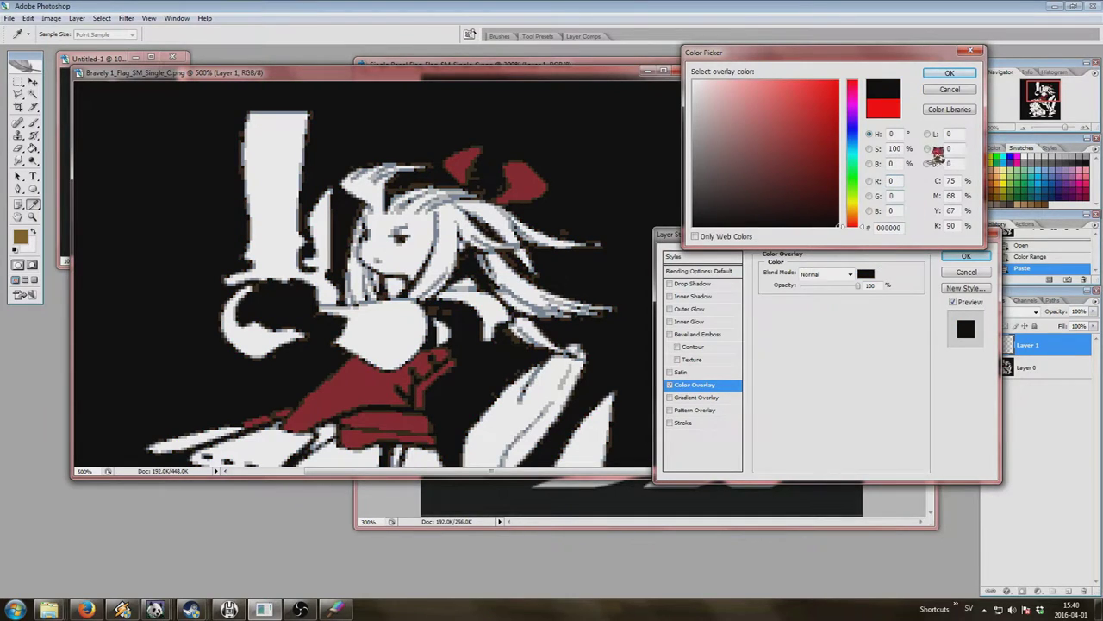
pyautogui.click(949, 73)
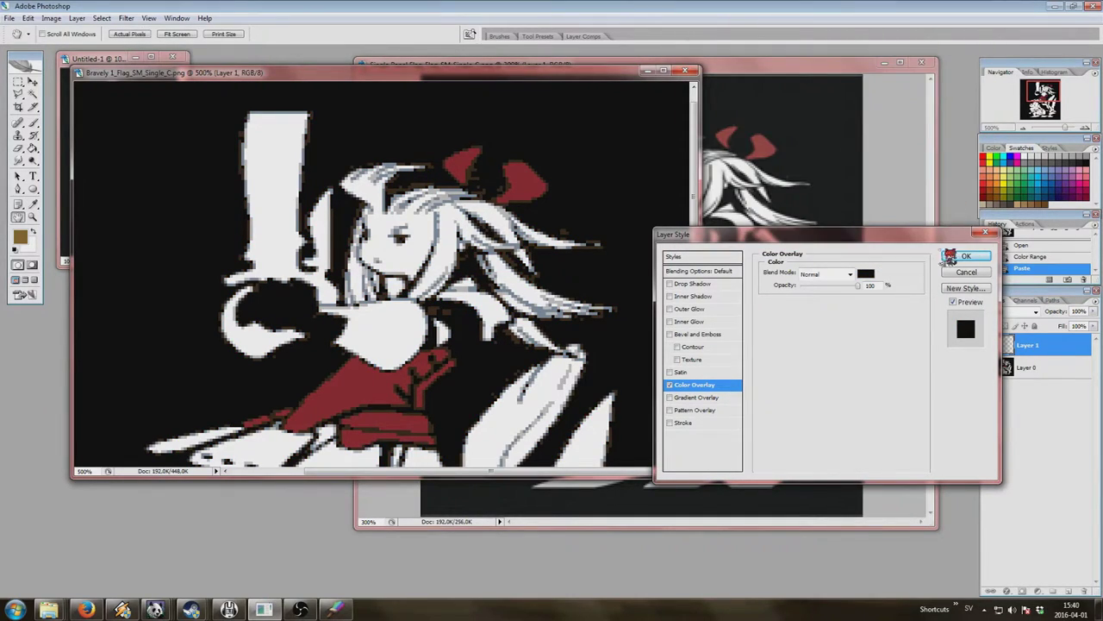
pyautogui.click(949, 256)
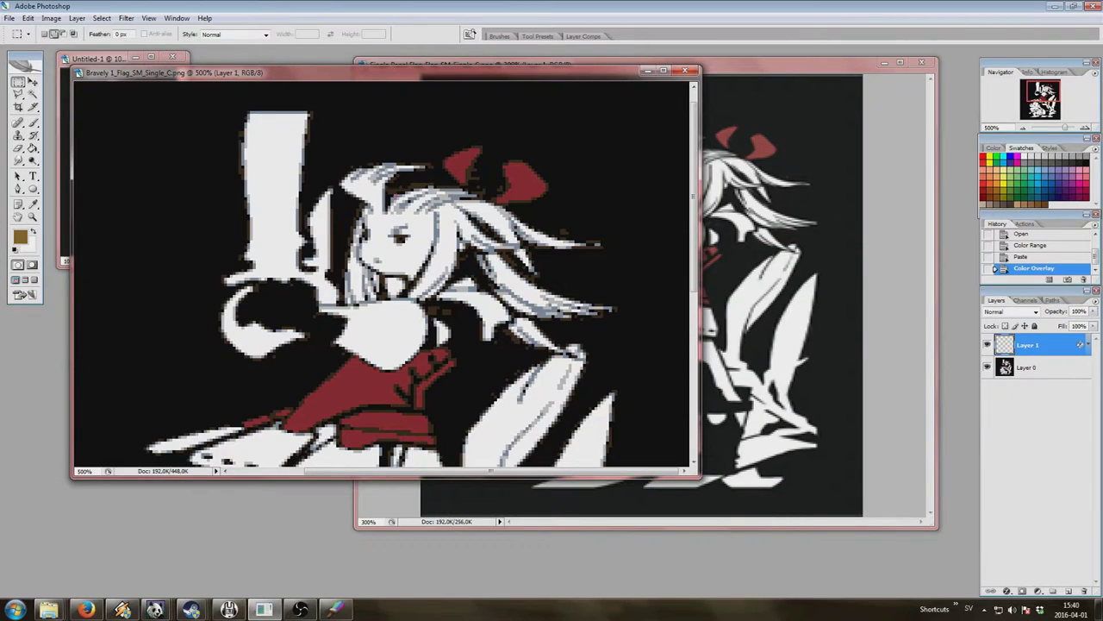
pyautogui.click(1016, 368)
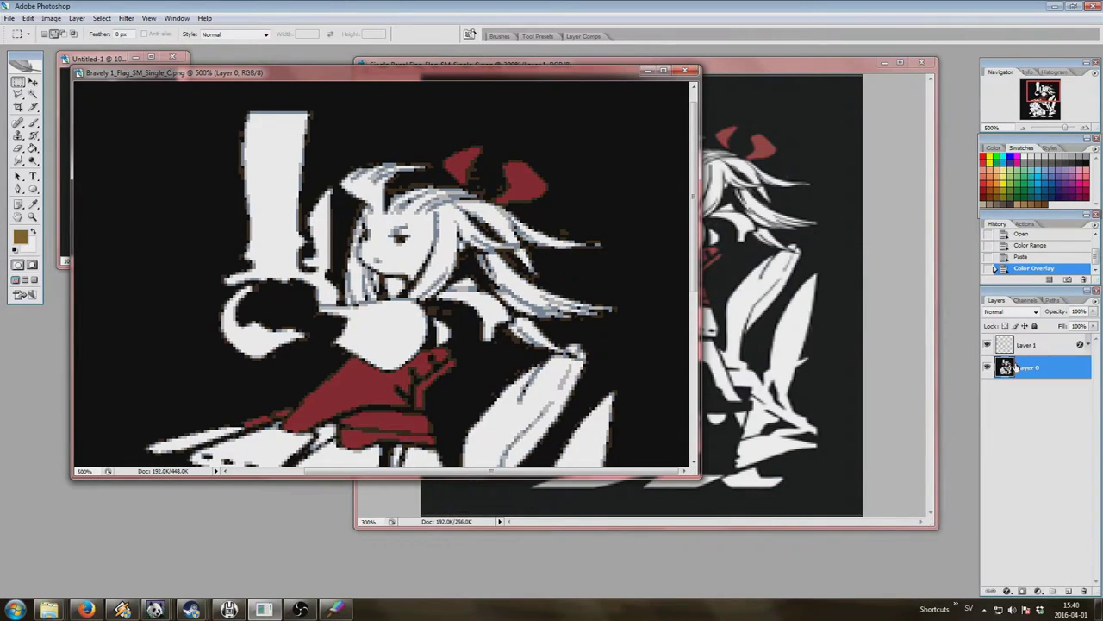
# Copy another Color Range selection from Layer 0 into a new Layer 2 above Layer 1.
pyautogui.click(102, 17)
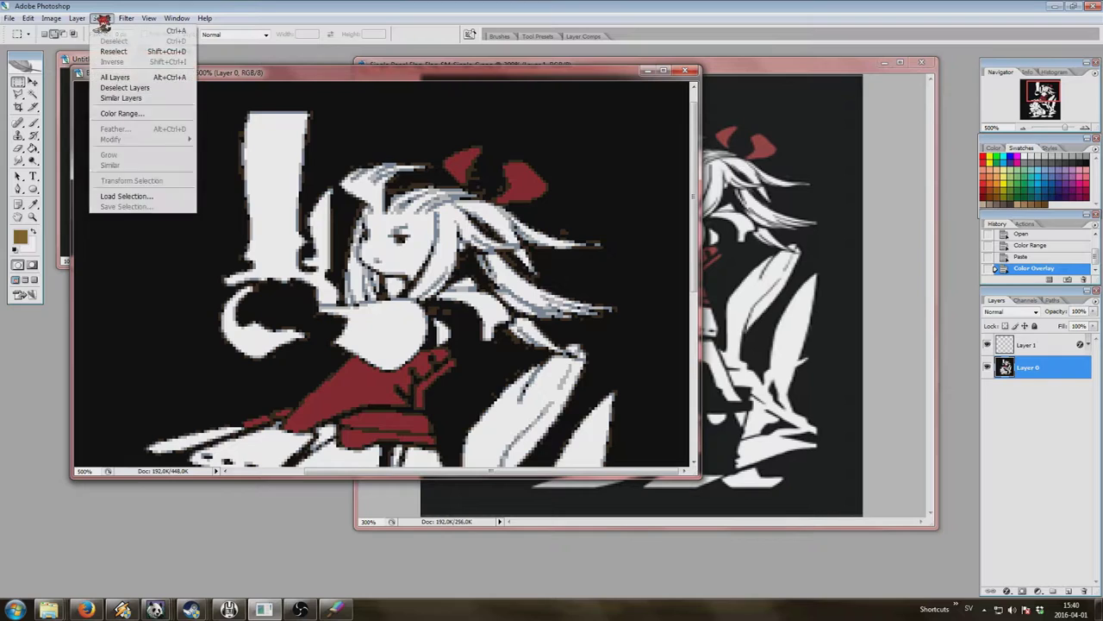
pyautogui.click(165, 113)
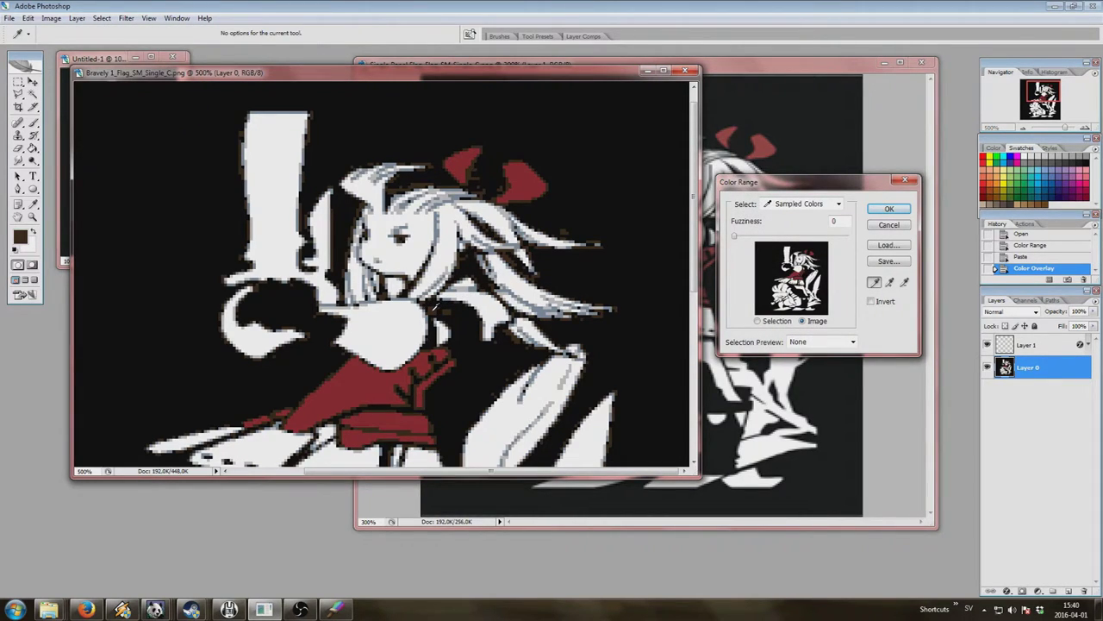
pyautogui.click(880, 210)
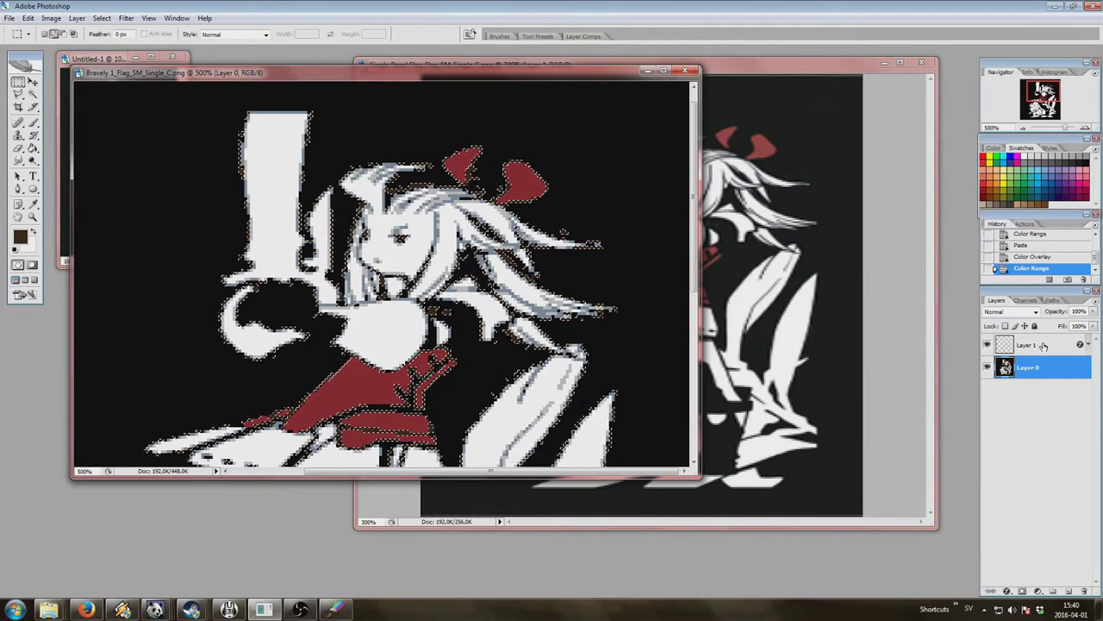
pyautogui.hotkey('ctrl', 'c')
pyautogui.hotkey('ctrl', 'v')
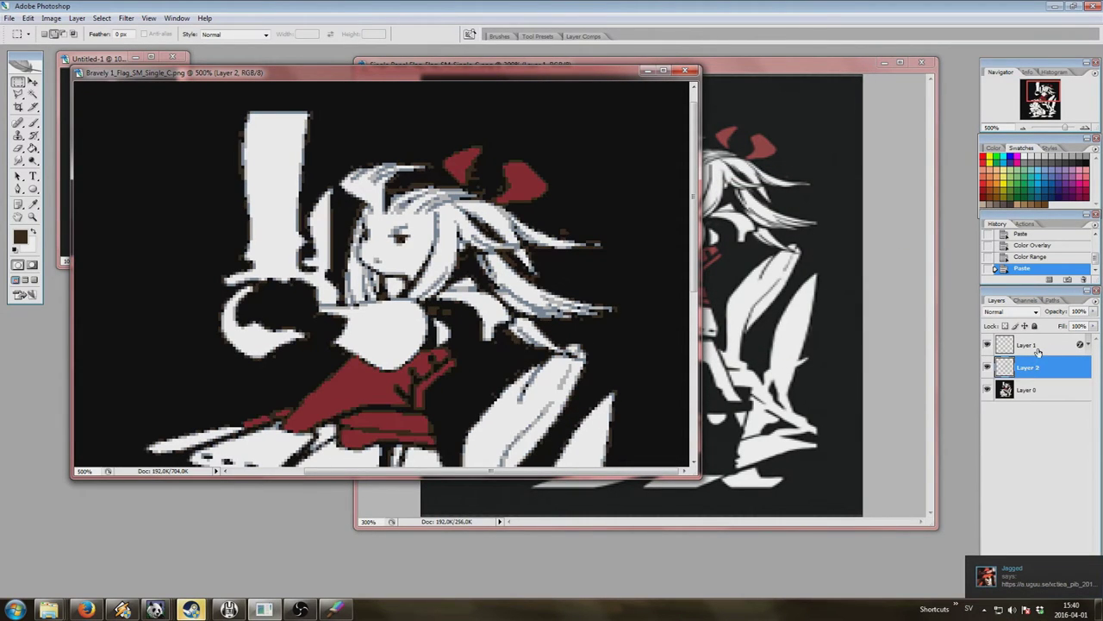
pyautogui.rightClick(1040, 368)
pyautogui.click(1036, 369)
pyautogui.moveTo(1032, 344); pyautogui.dragTo(1032, 338)
# Apply a black Color Overlay to Layer 2.
pyautogui.rightClick(1030, 345)
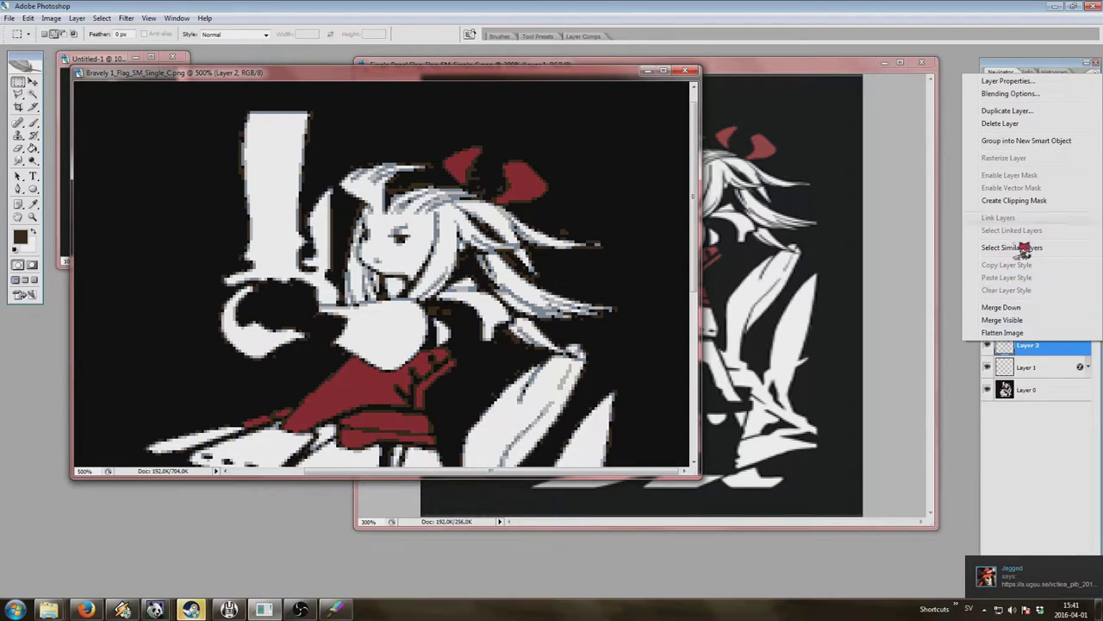
pyautogui.click(1000, 93)
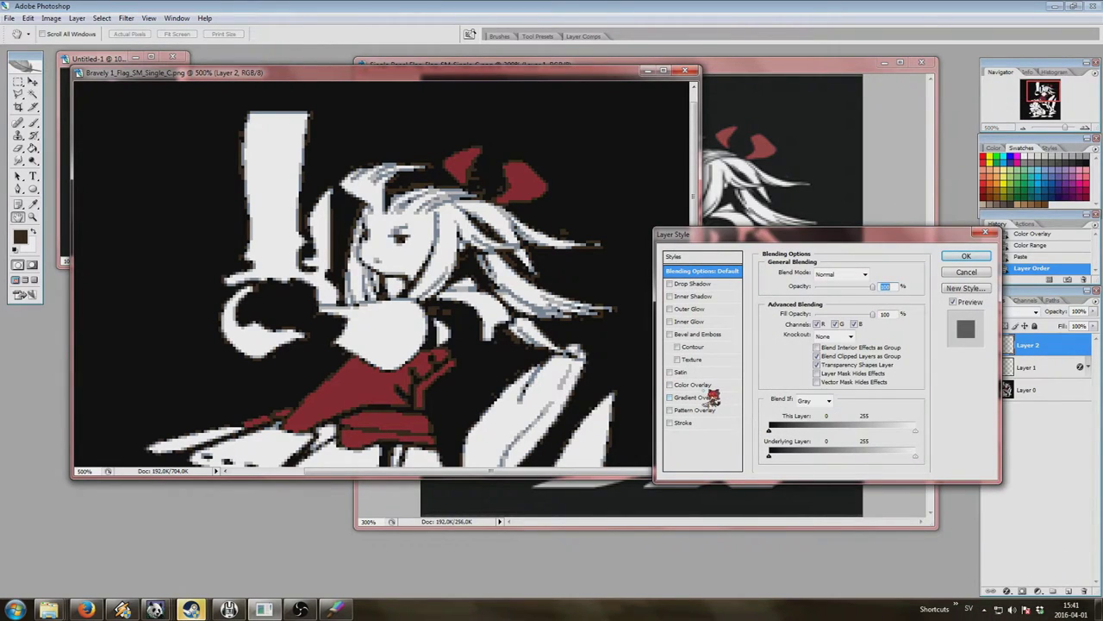
pyautogui.click(697, 384)
pyautogui.click(866, 274)
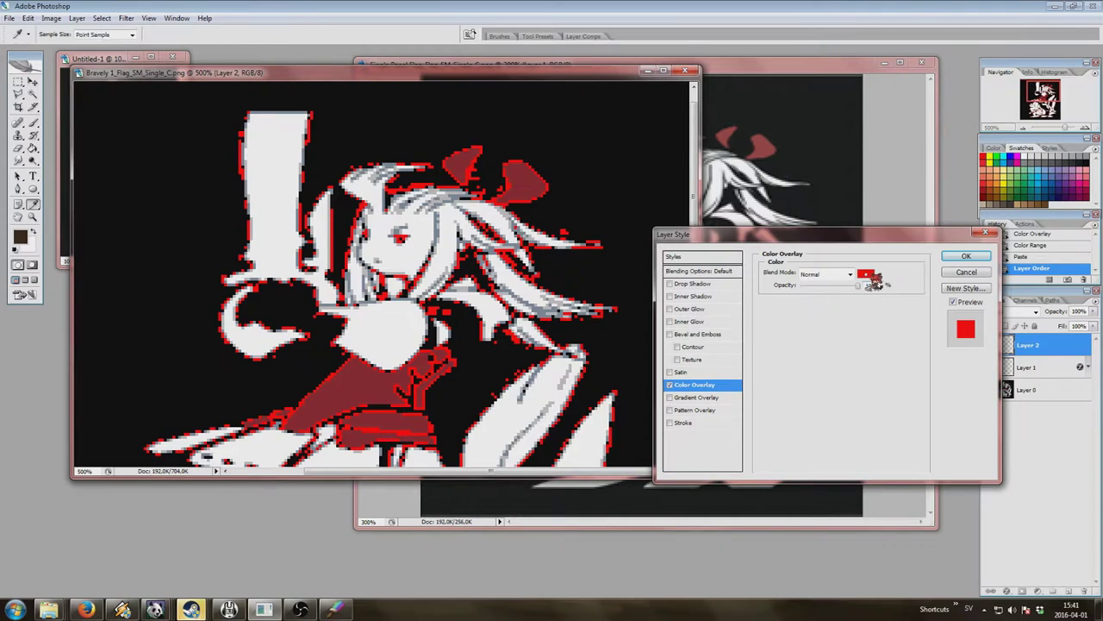
pyautogui.moveTo(748, 187); pyautogui.dragTo(950, 293)
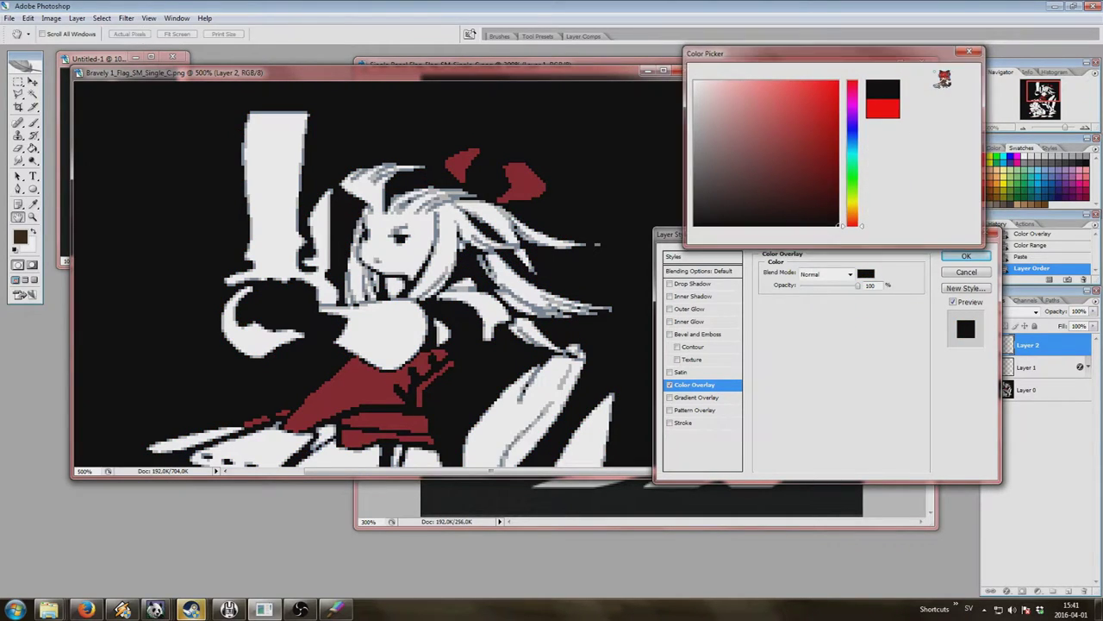
pyautogui.click(946, 75)
pyautogui.click(966, 257)
pyautogui.moveTo(705, 151)
pyautogui.mouseDown()
pyautogui.moveTo(717, 319)
pyautogui.moveTo(713, 155)
pyautogui.mouseUp()
pyautogui.click(10, 18)
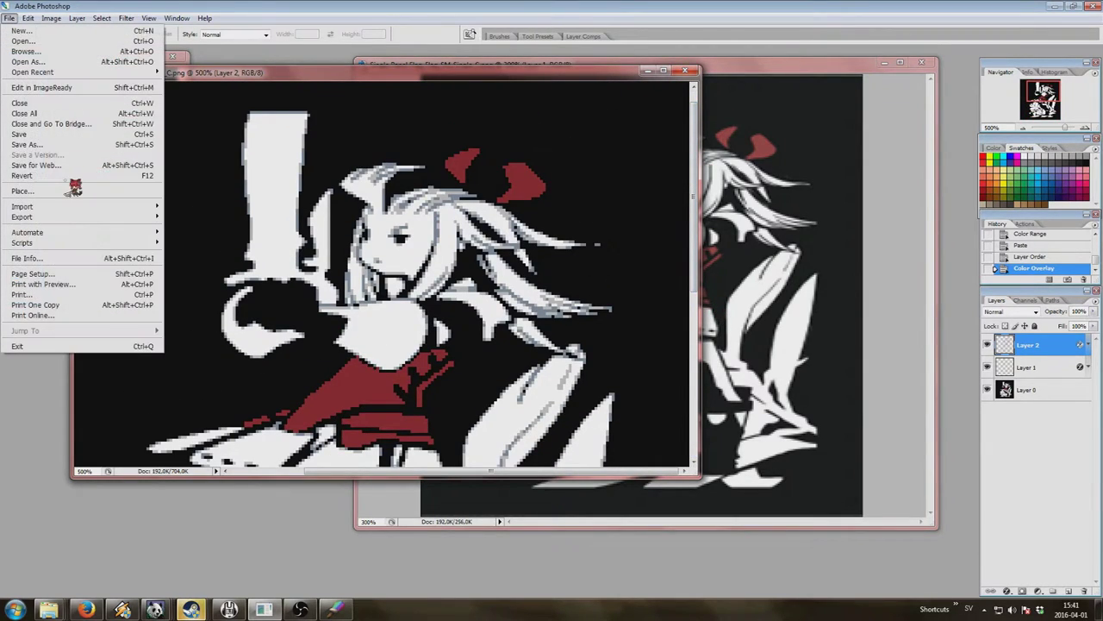
# Begin saving as Tutorial_Flag_SM_Single_C, then cancel the Photoshop-format save.
pyautogui.click(50, 136)
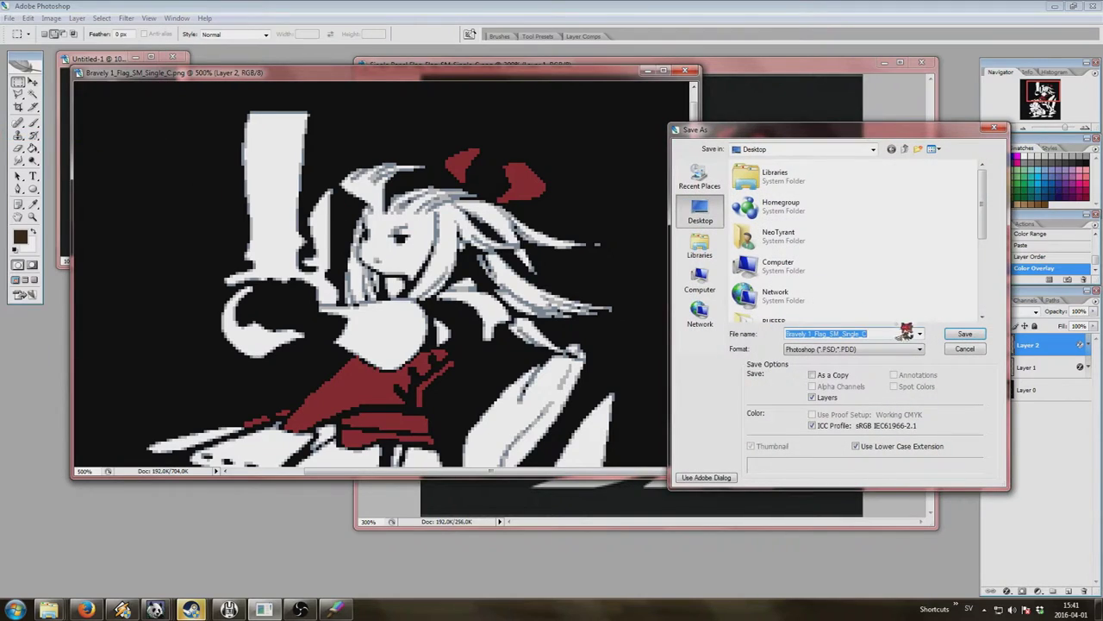
pyautogui.moveTo(814, 334); pyautogui.dragTo(660, 331)
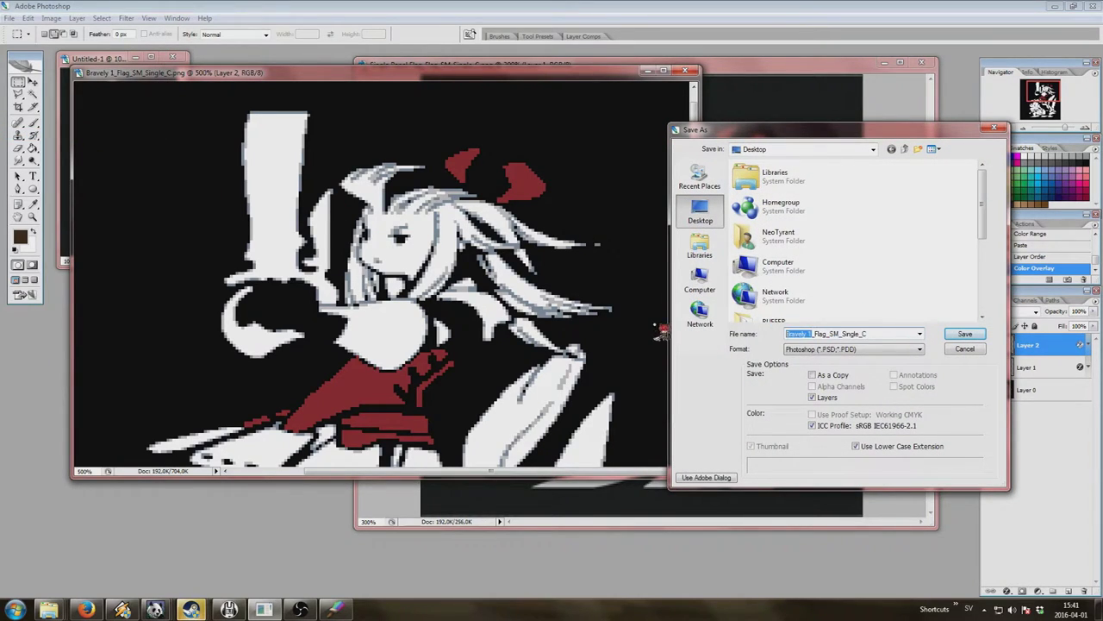
pyautogui.write('Tutori')
pyautogui.press('Return')
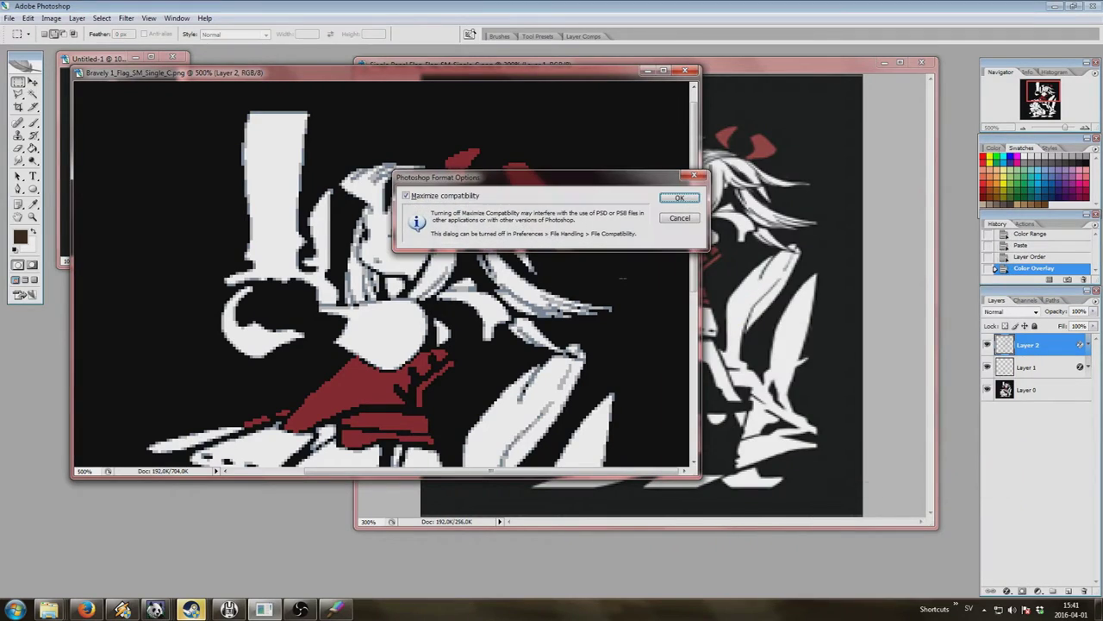
pyautogui.click(683, 219)
# Save the image as PNG file Tutorial_Flag_SM_Single_C, accepting the default PNG options.
pyautogui.click(10, 17)
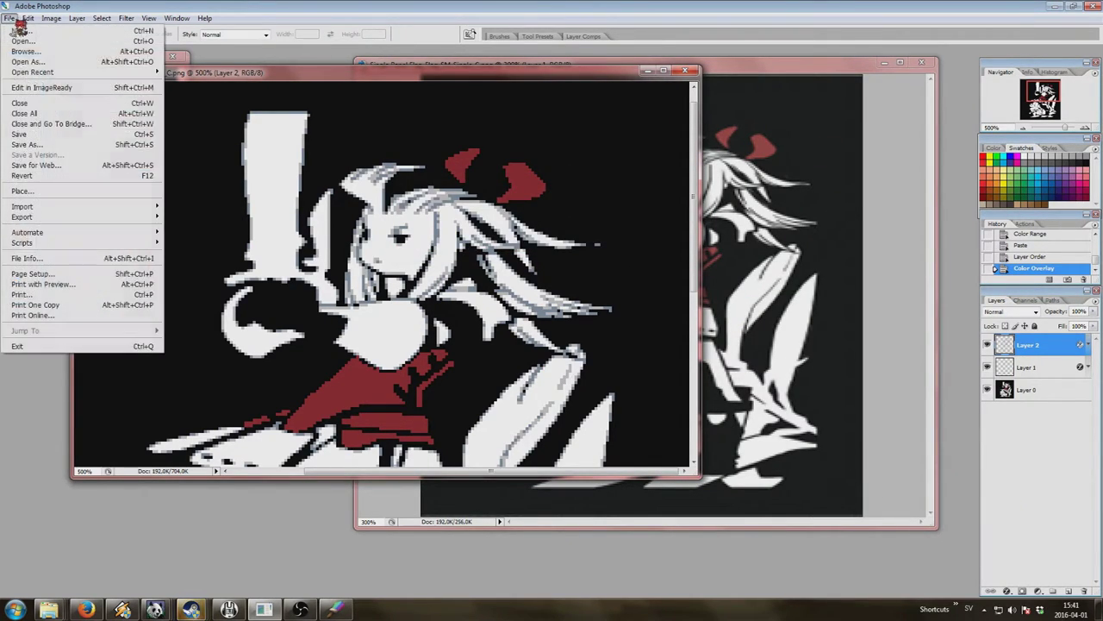
pyautogui.click(43, 144)
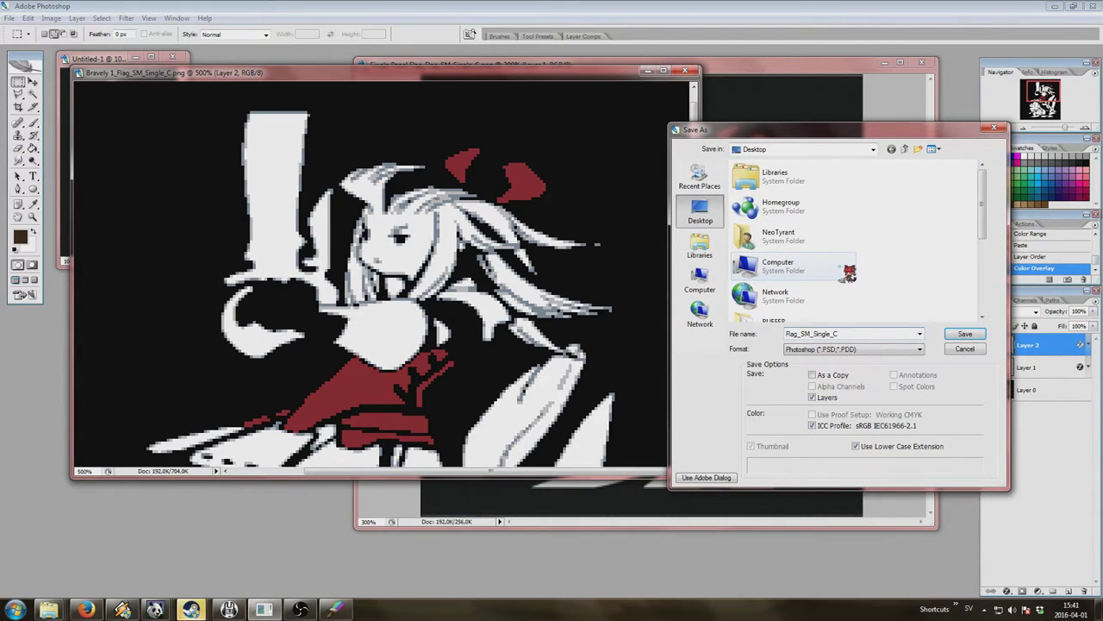
pyautogui.write('Tutorial_')
pyautogui.click(825, 349)
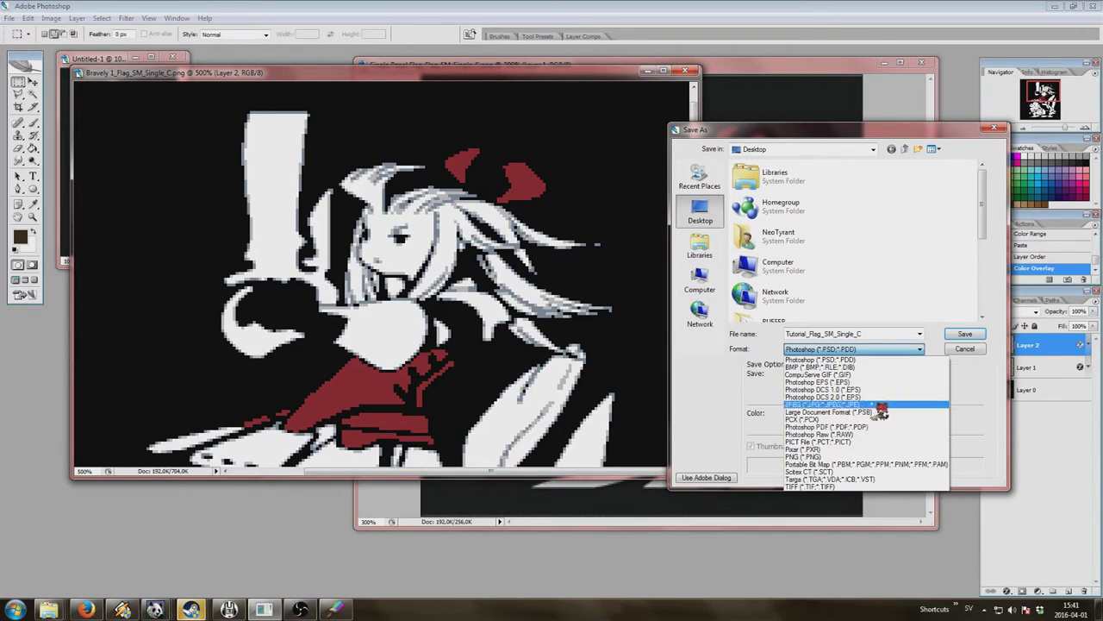
pyautogui.click(827, 456)
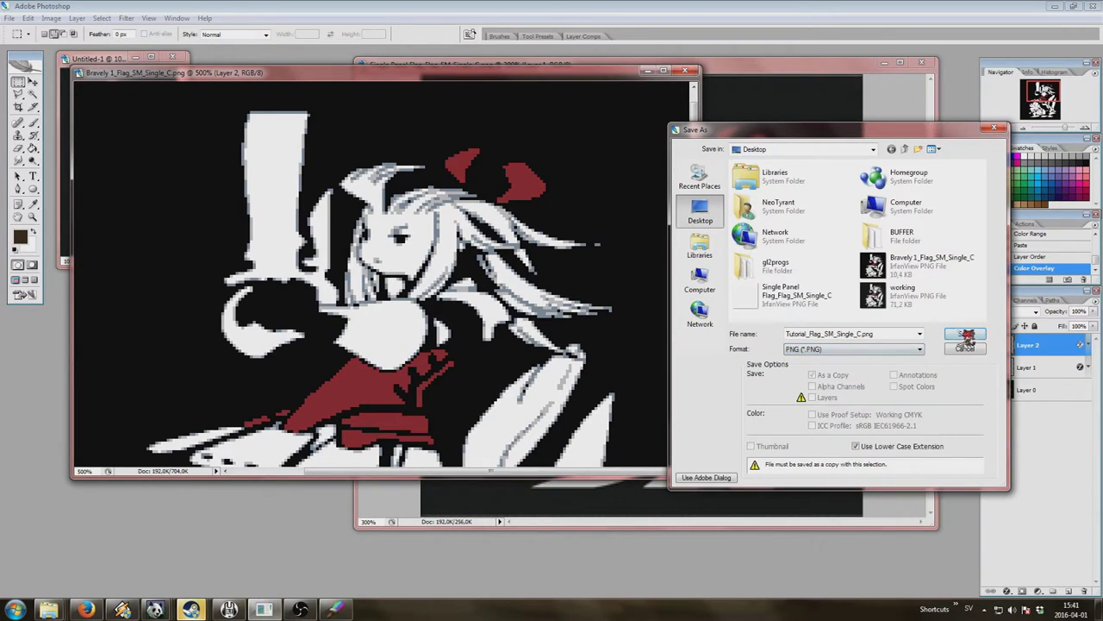
pyautogui.click(966, 334)
pyautogui.click(603, 298)
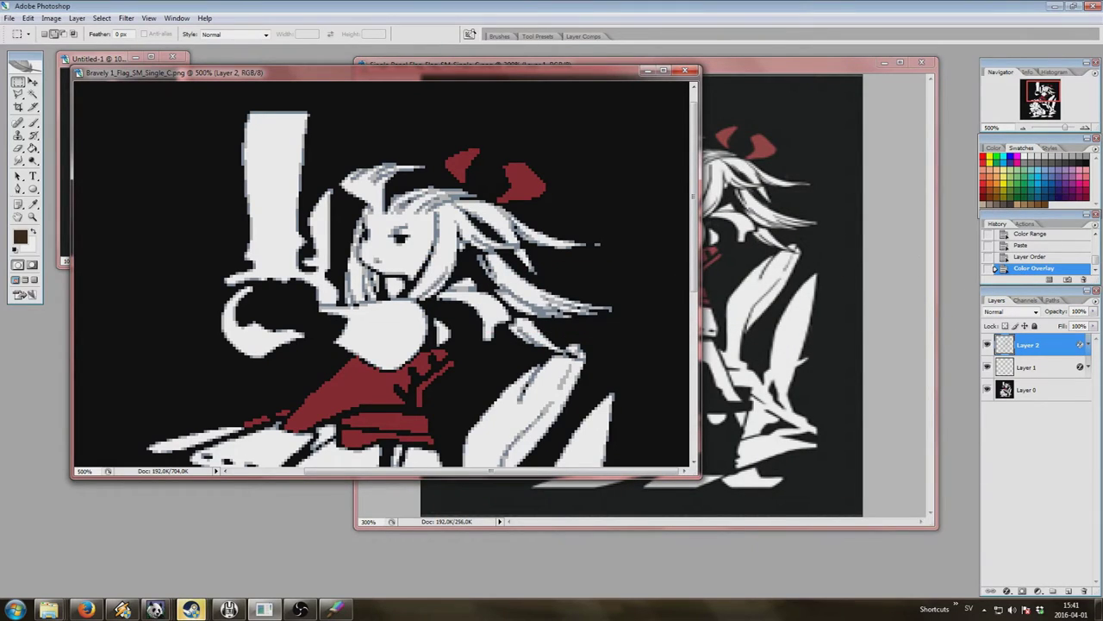
# Load Tutorial_Flag_SM_Single_C into ARKpnt Editor and accept the colour reduction.
pyautogui.click(349, 609)
pyautogui.click(352, 609)
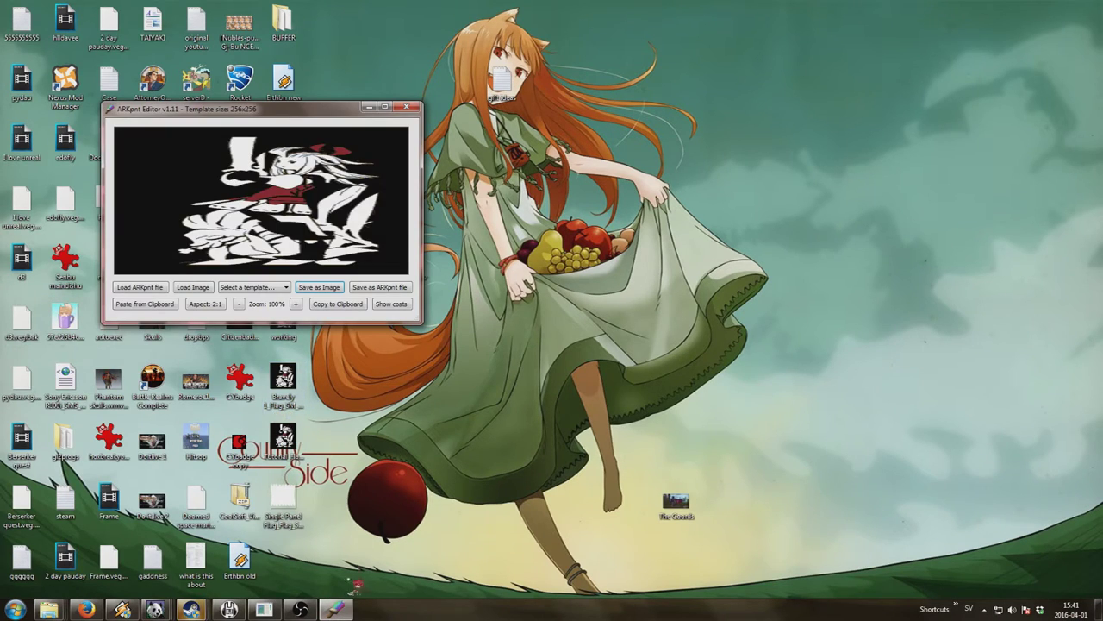
pyautogui.click(193, 288)
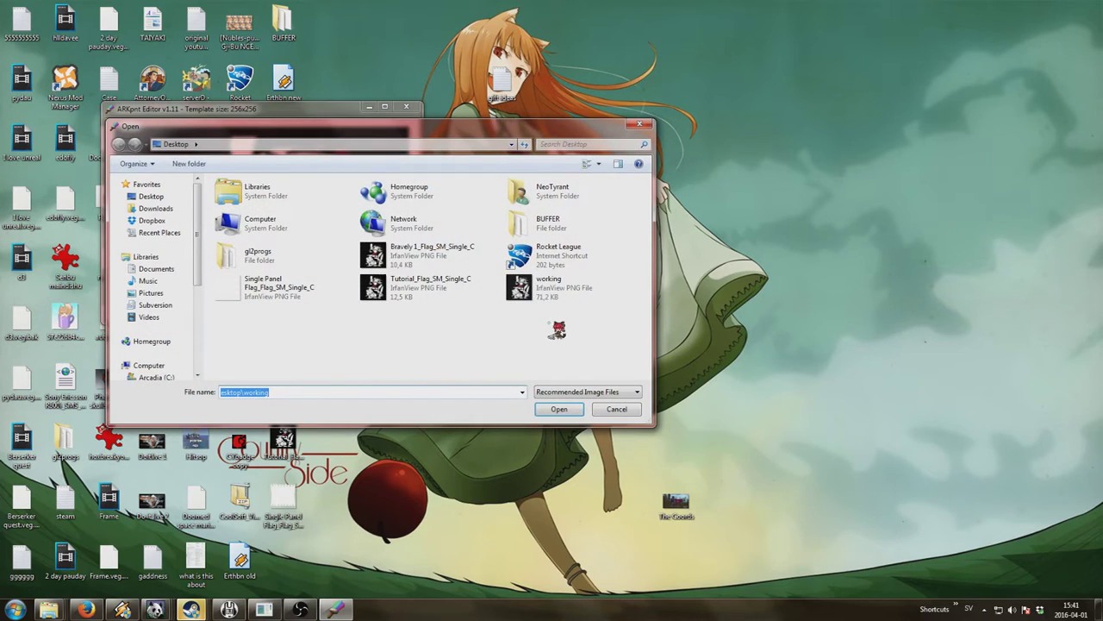
pyautogui.doubleClick(421, 291)
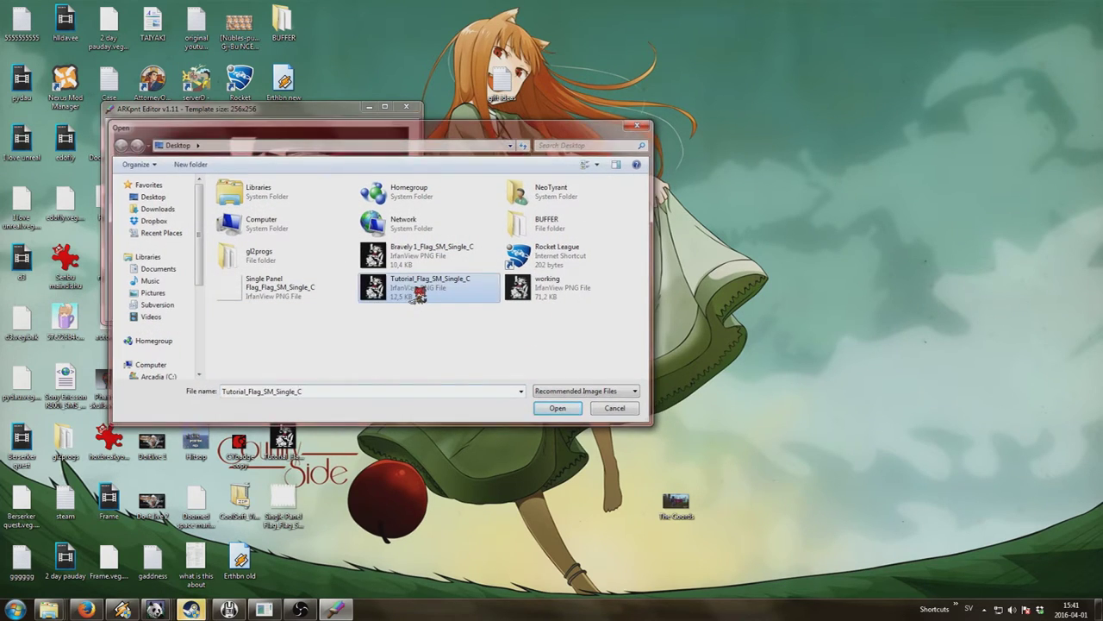
pyautogui.click(558, 344)
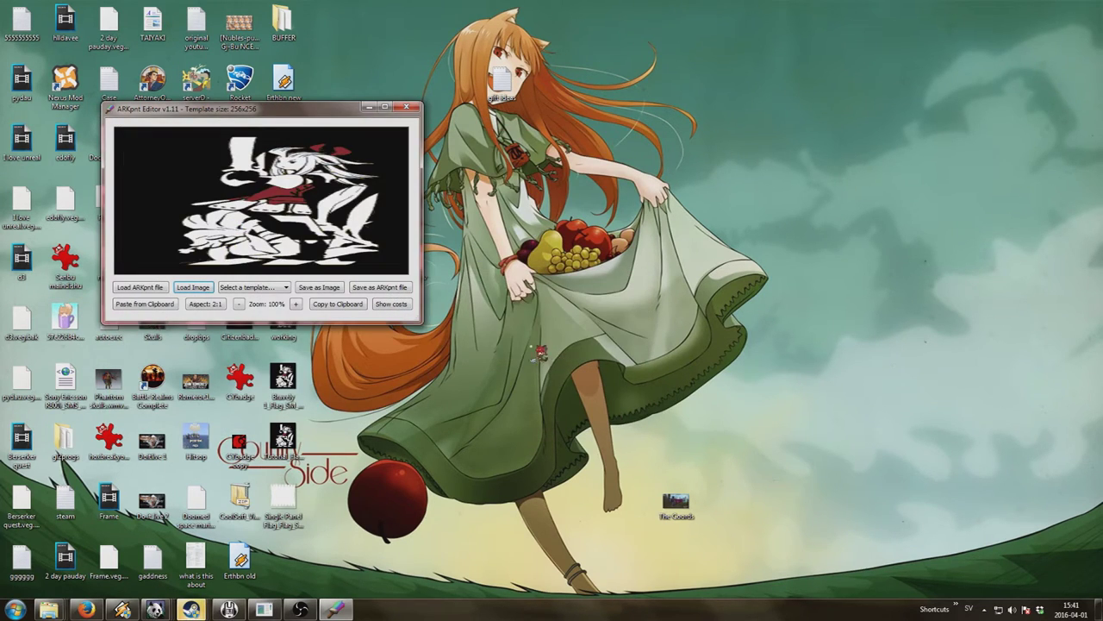
# Save the converted image as Tutorial_Flag_SM_Single_C.pnt and dismiss the saved notice.
pyautogui.click(384, 289)
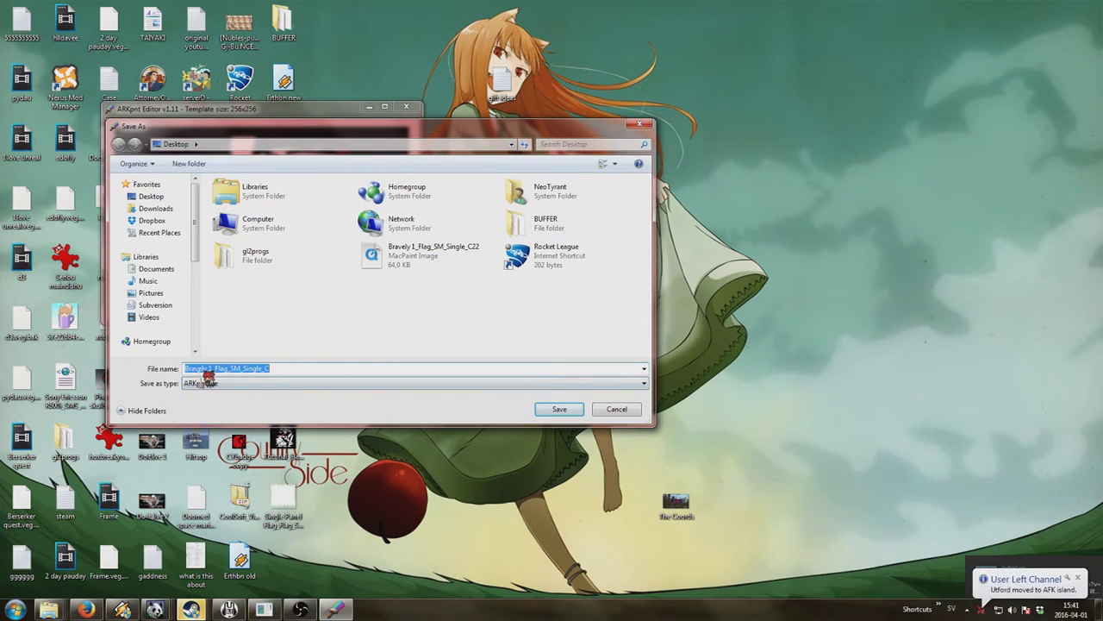
pyautogui.moveTo(215, 368); pyautogui.dragTo(74, 302)
pyautogui.write('Tutorial')
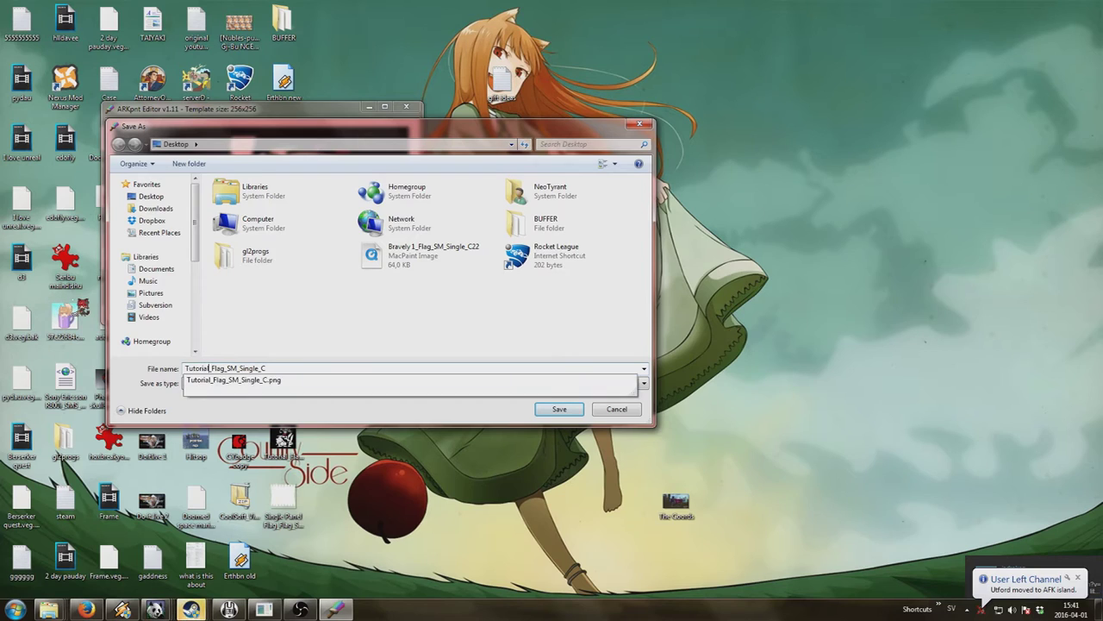
pyautogui.press('Return')
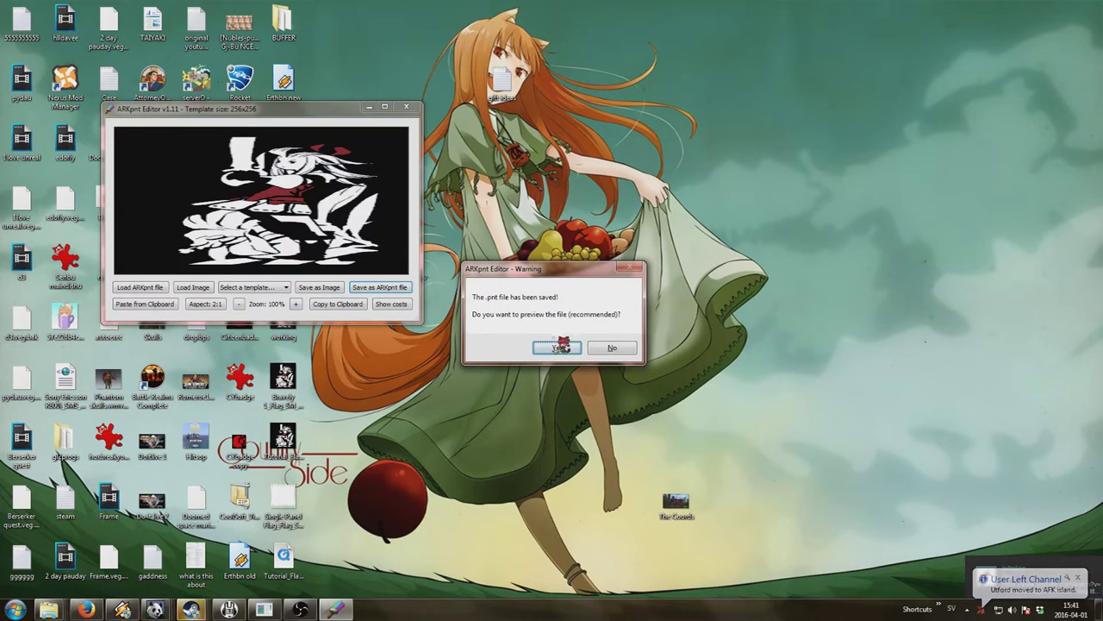
pyautogui.click(557, 347)
# Copy Tutorial_Flag_SM_Single_C.pnt from the desktop into ARK's MyPaintings folder.
pyautogui.rightClick(308, 569)
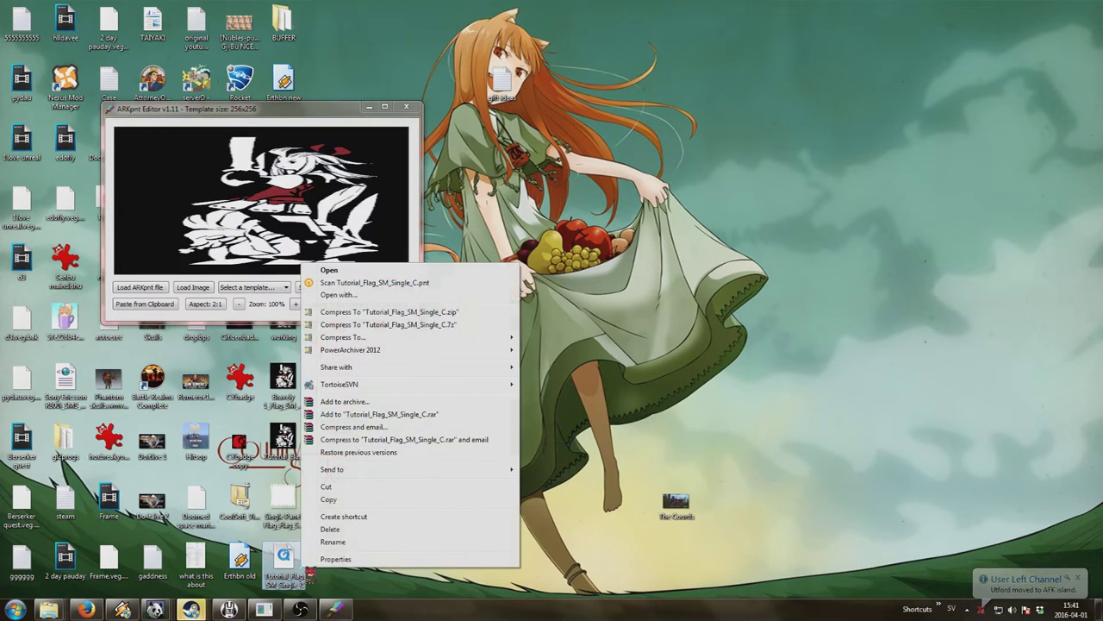
pyautogui.click(329, 499)
pyautogui.moveTo(53, 611)
pyautogui.moveTo(107, 571); pyautogui.dragTo(742, 213)
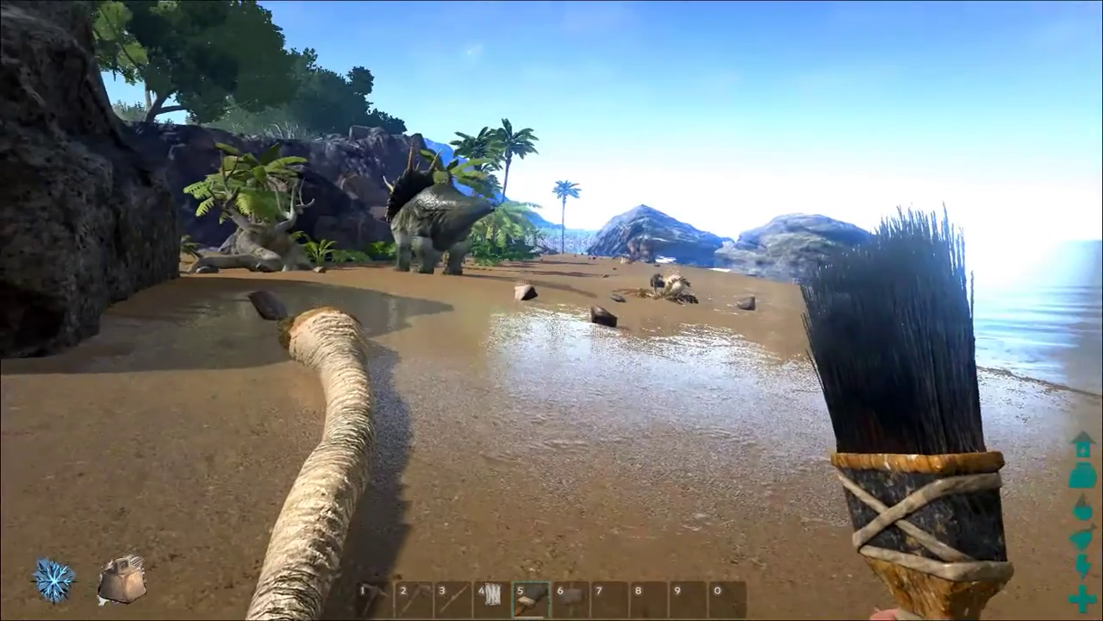
# Place the Single Panel Flag from hotbar slot 4 on the beach and load the Tutorial painting onto it.
pyautogui.press('4')
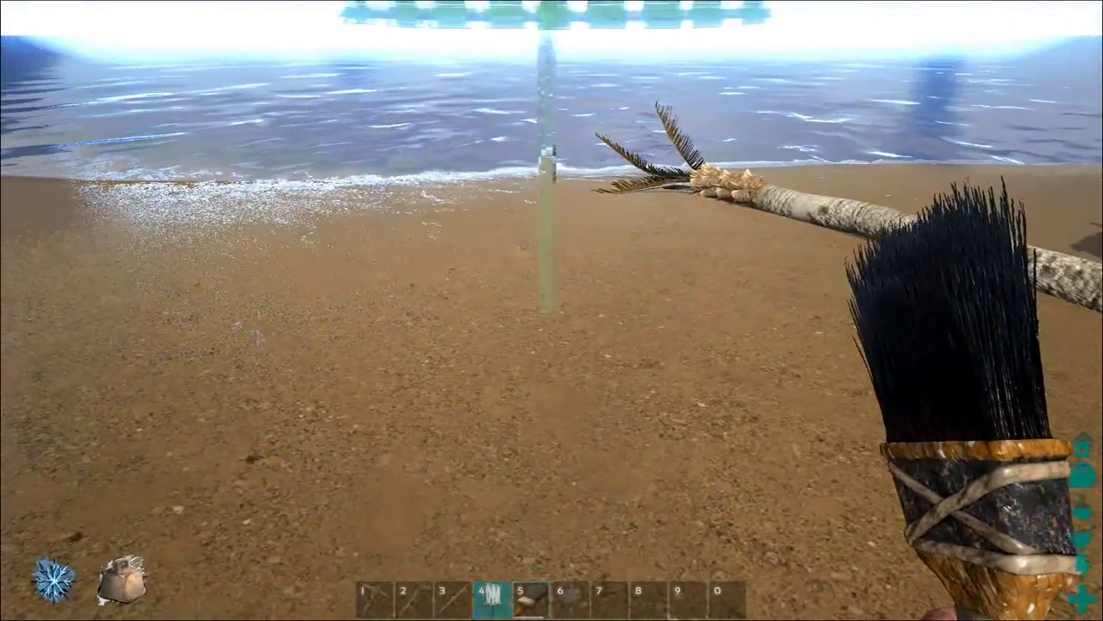
pyautogui.click(552, 311)
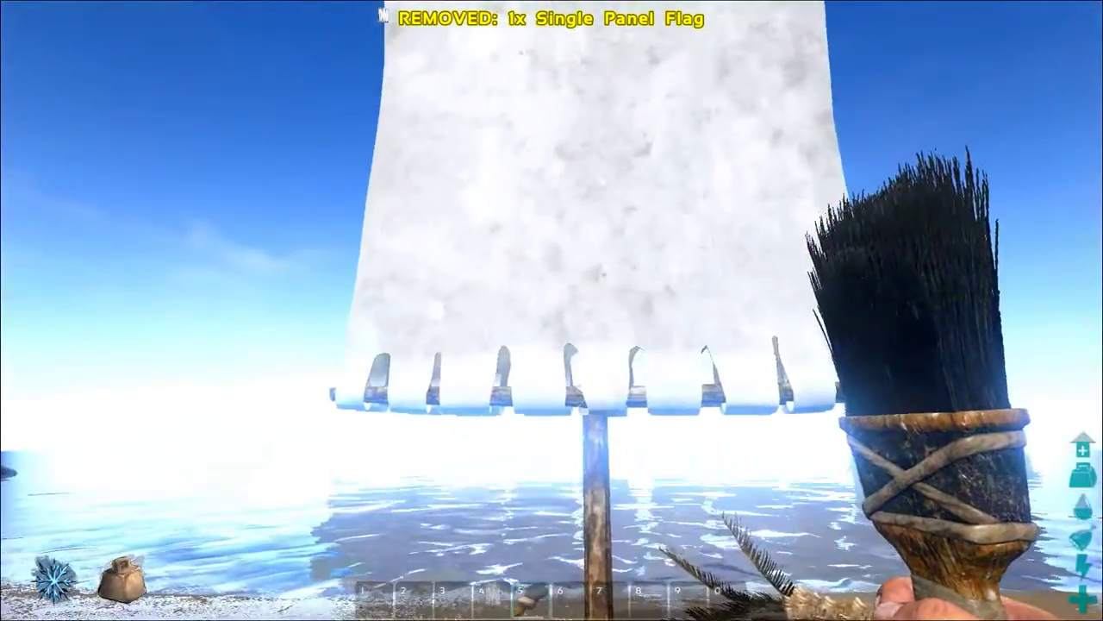
pyautogui.press('w')
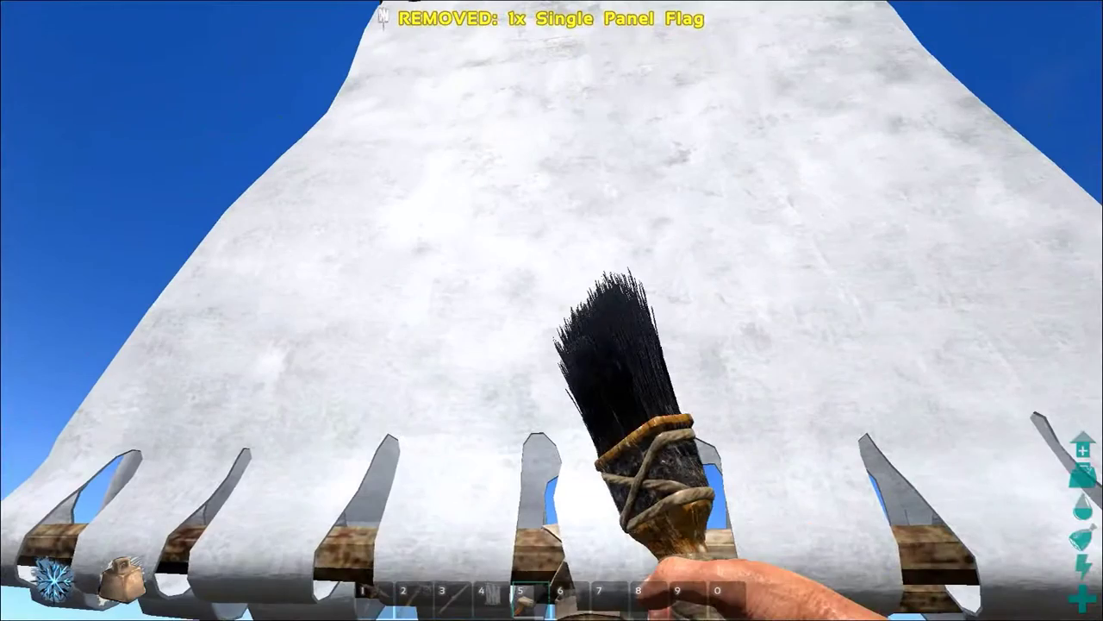
pyautogui.rightClick(552, 311)
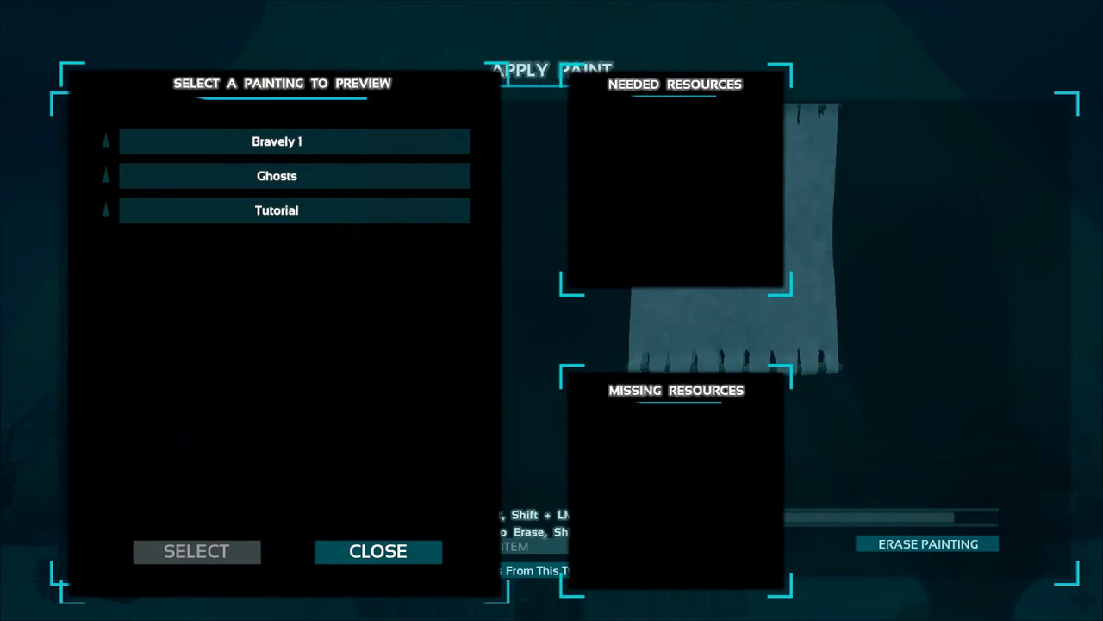
pyautogui.click(276, 210)
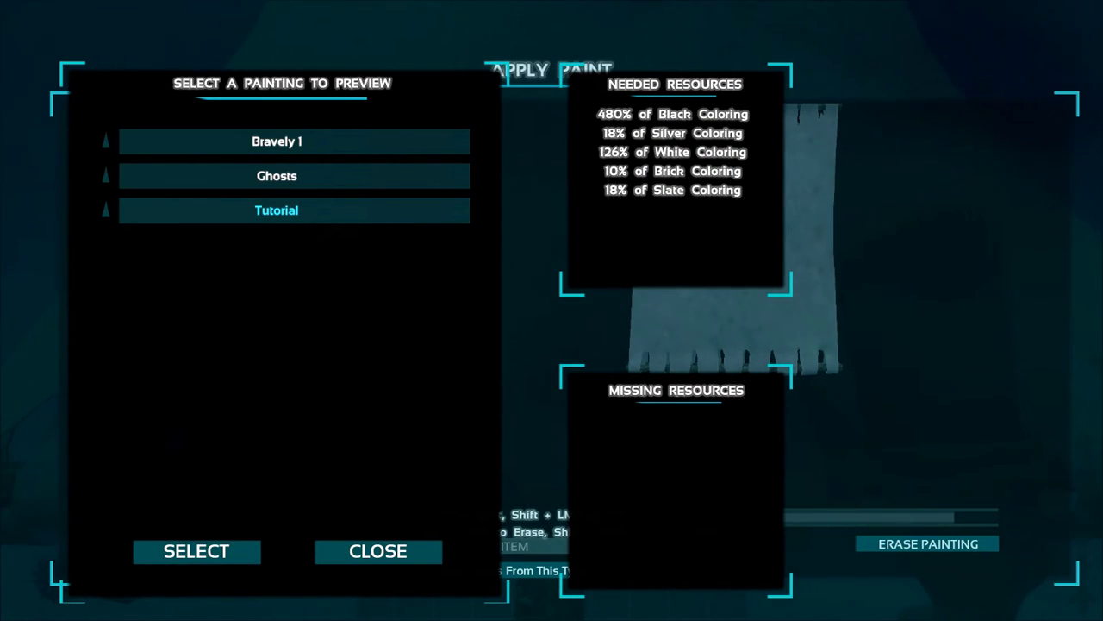
pyautogui.click(197, 551)
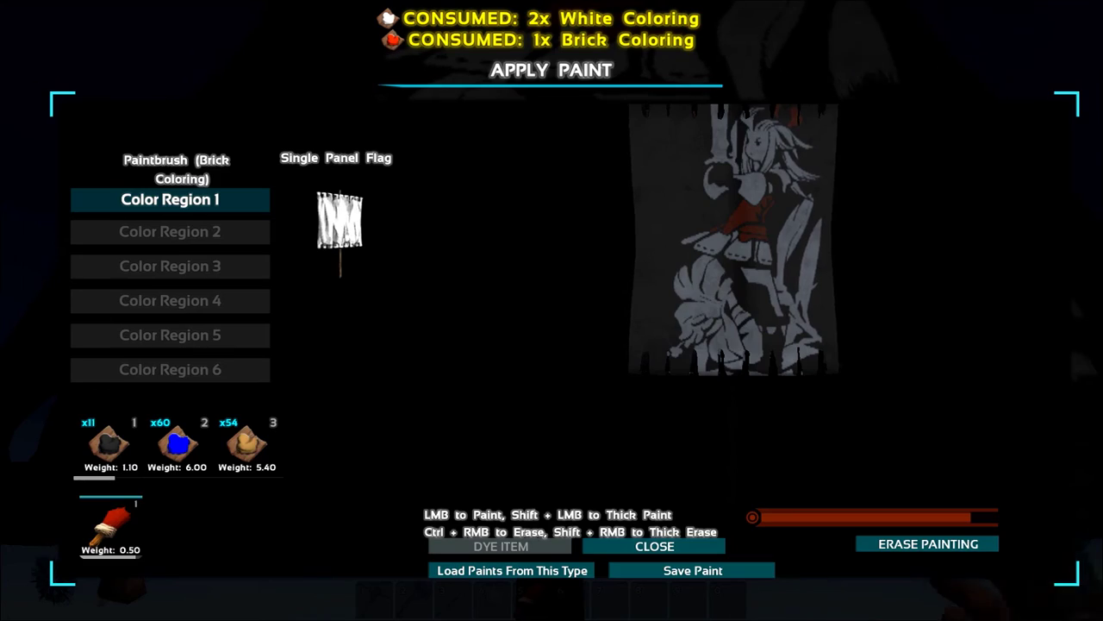
# Close the Apply Paint screen and step back to view the painted flag.
pyautogui.press('Escape')
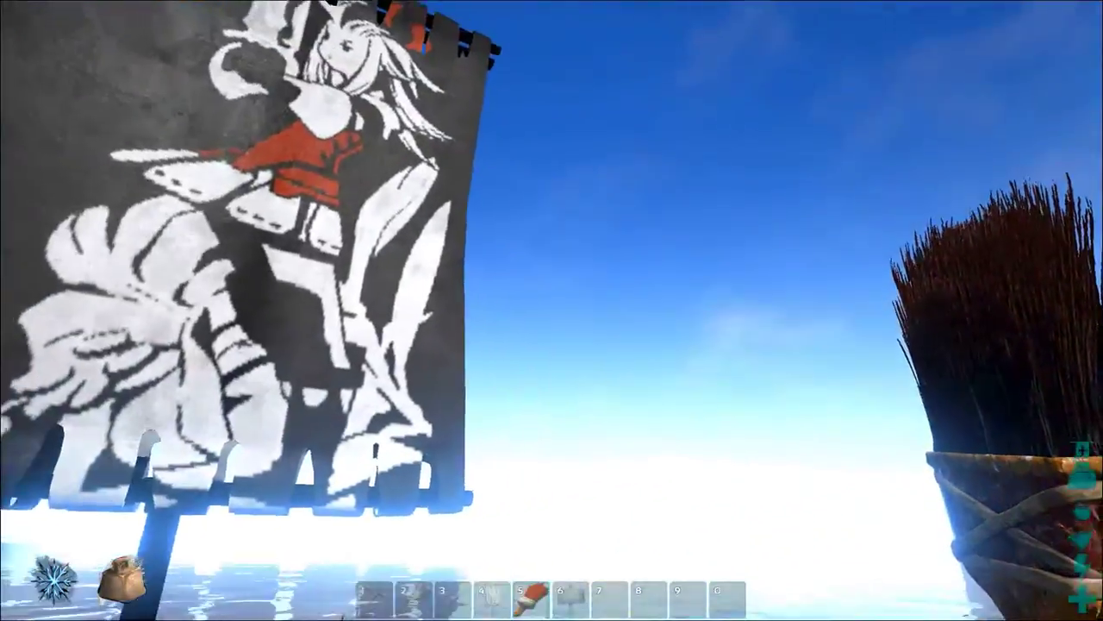
pyautogui.press('s')
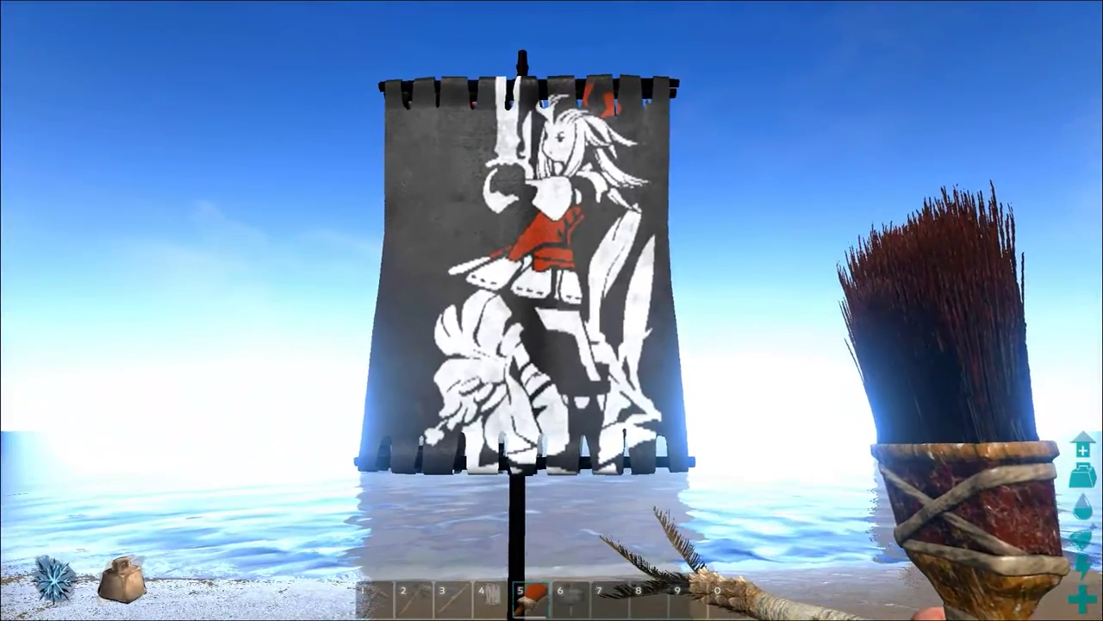